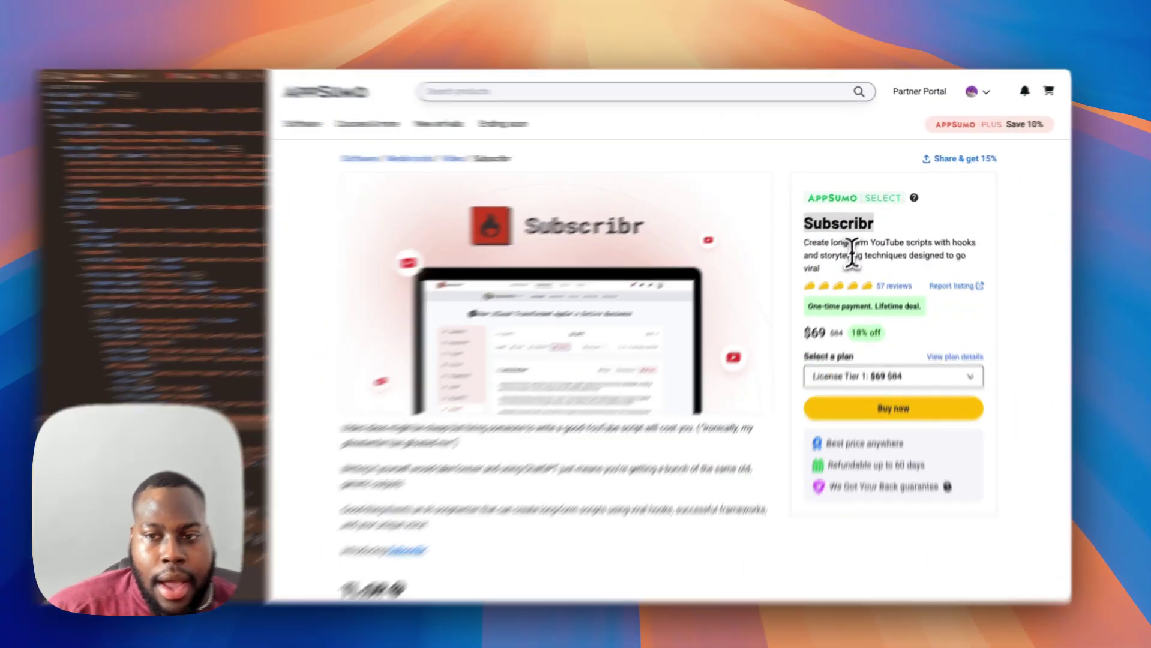
# Examine the Subscribr listing's description and the AppSumo software catalogue.
pyautogui.moveTo(840, 268); pyautogui.dragTo(804, 243)
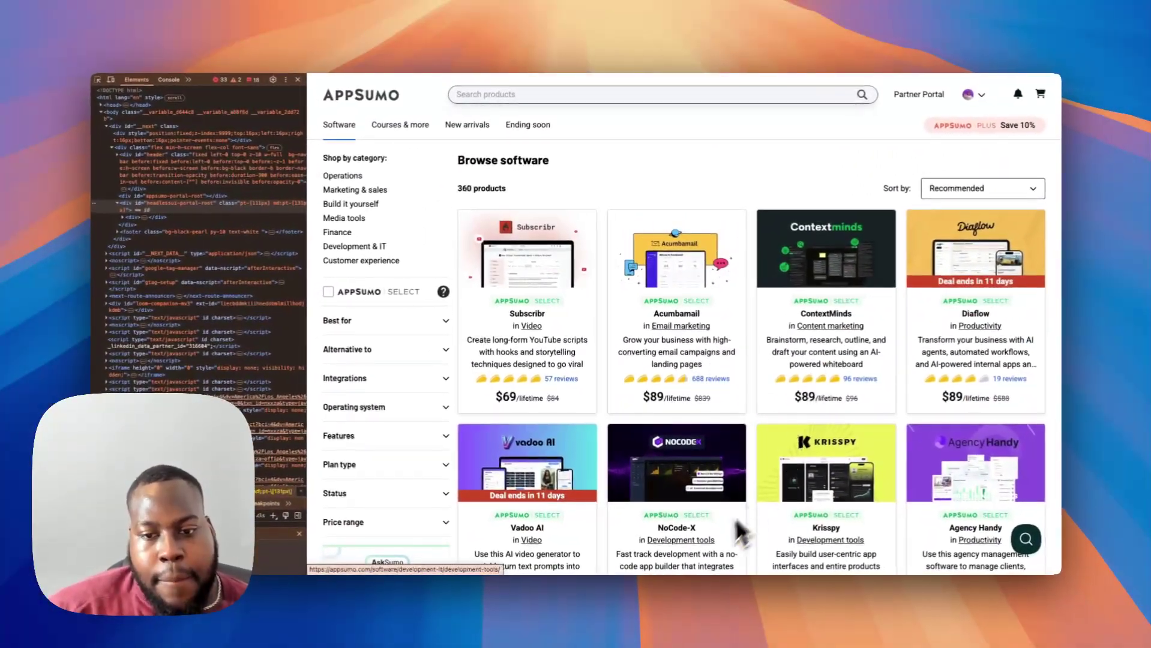
pyautogui.scroll(-2, 745, 453)
pyautogui.scroll(-2, 745, 453)
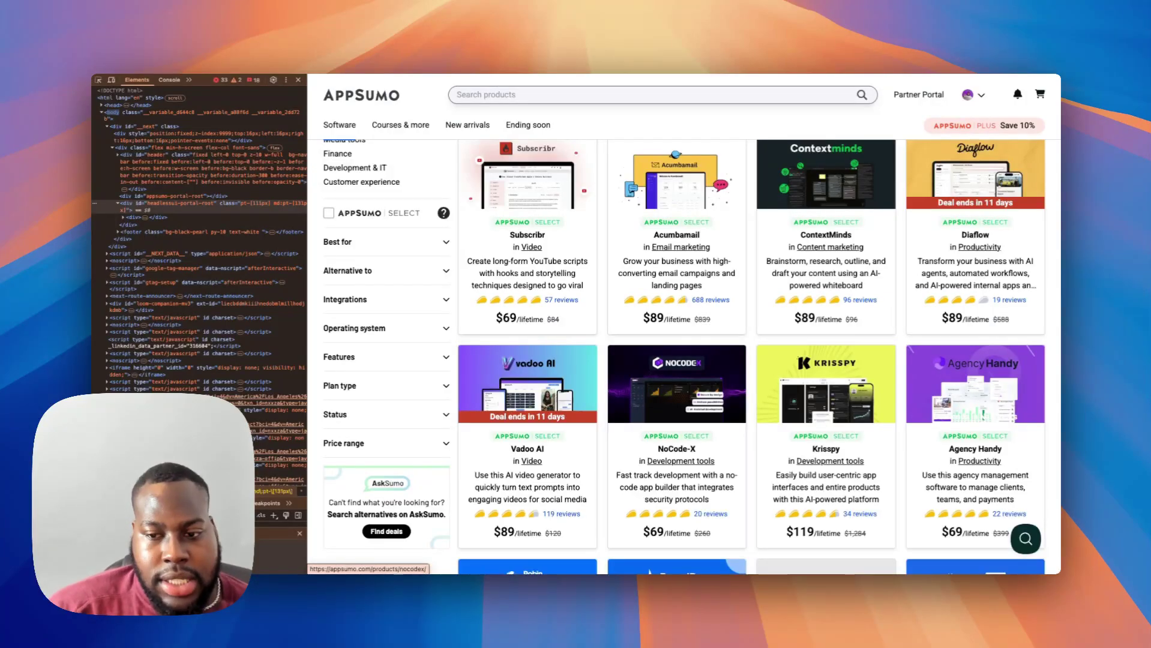
# Switch to the mock data spreadsheet in Google Sheets and review the Perplexity provider under SheetXAi's URL Model settings.
pyautogui.hotkey('ctrl', 'Left')
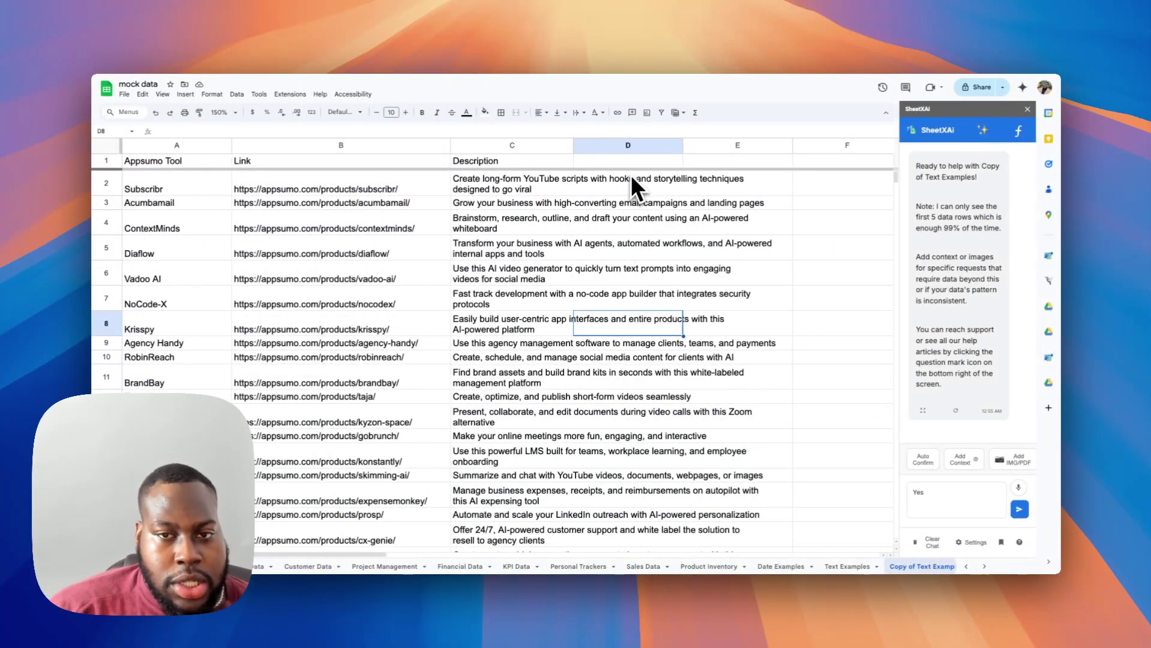
pyautogui.click(973, 543)
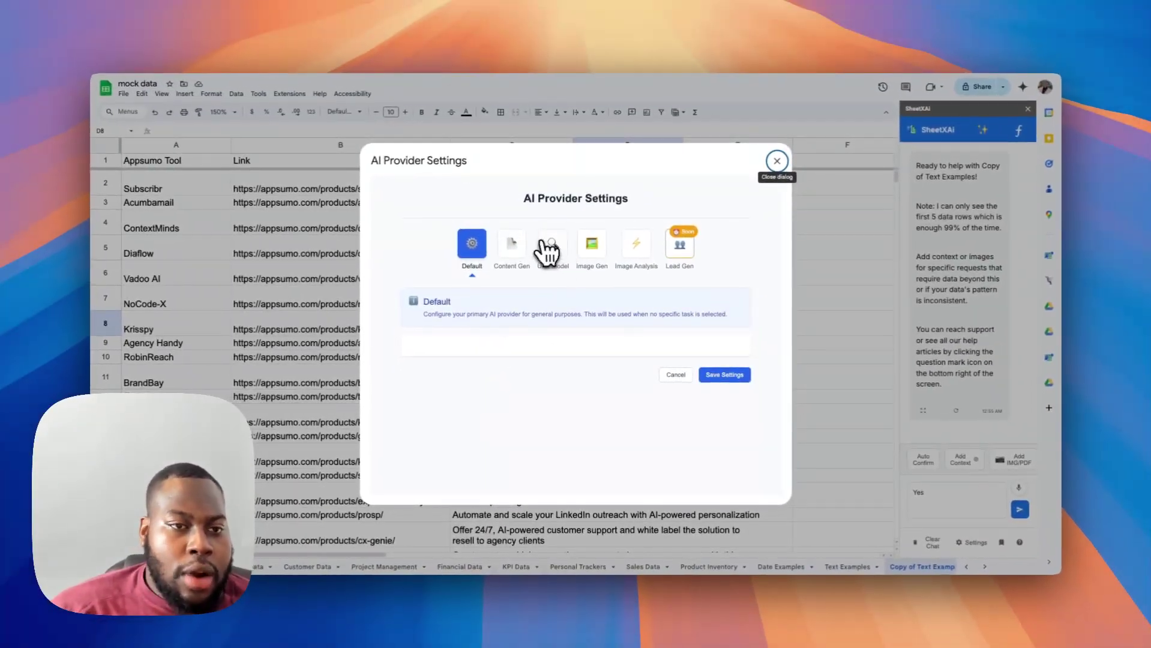
pyautogui.click(556, 259)
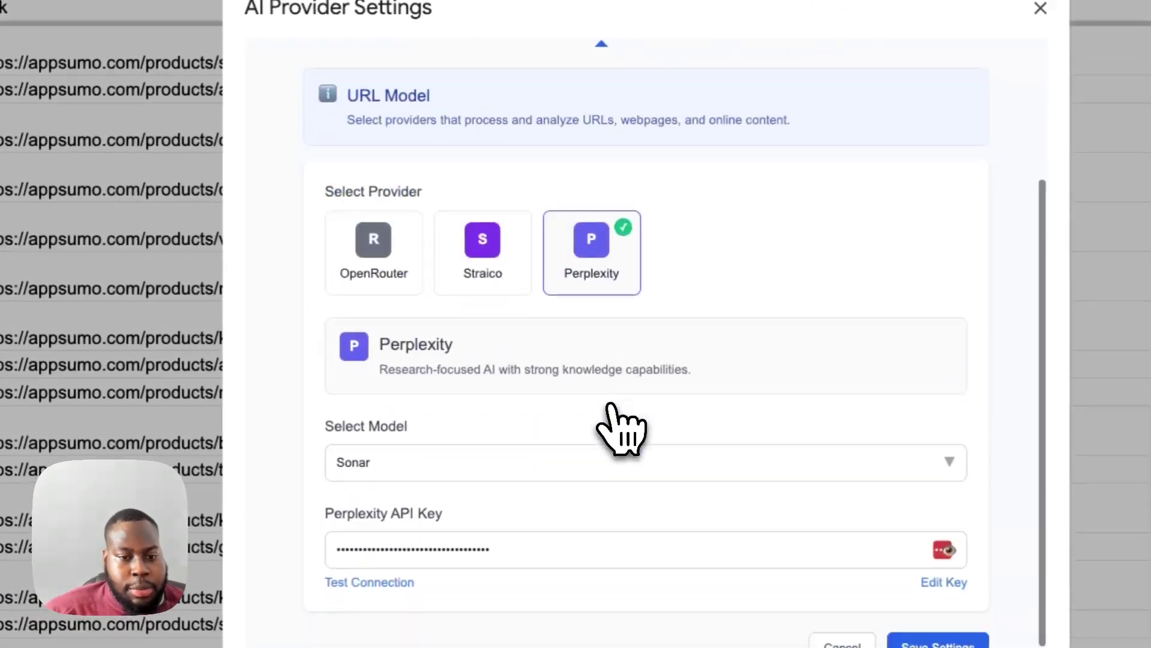
pyautogui.scroll(-1, 611, 406)
pyautogui.click(581, 252)
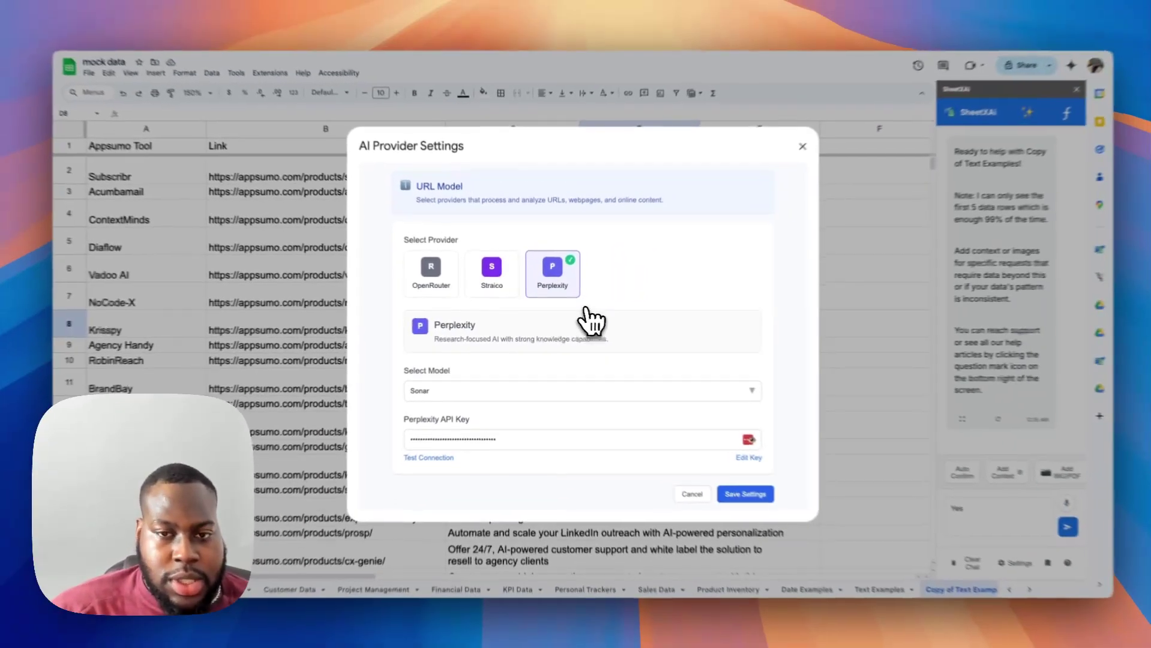
pyautogui.scroll(3, 660, 294)
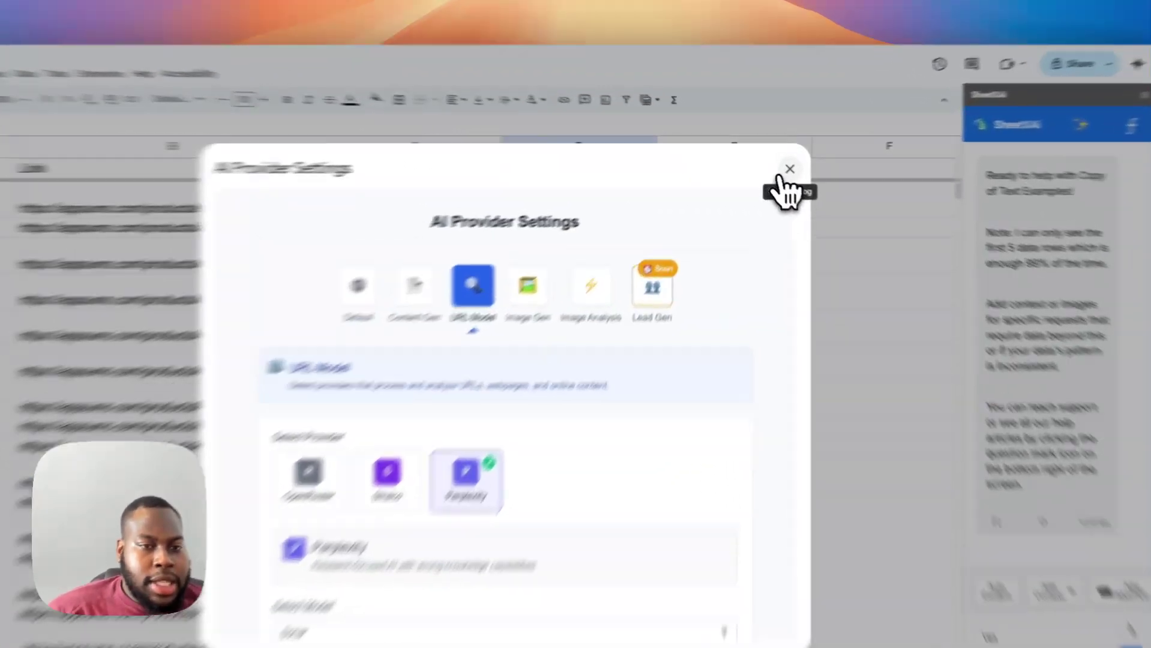
pyautogui.click(774, 162)
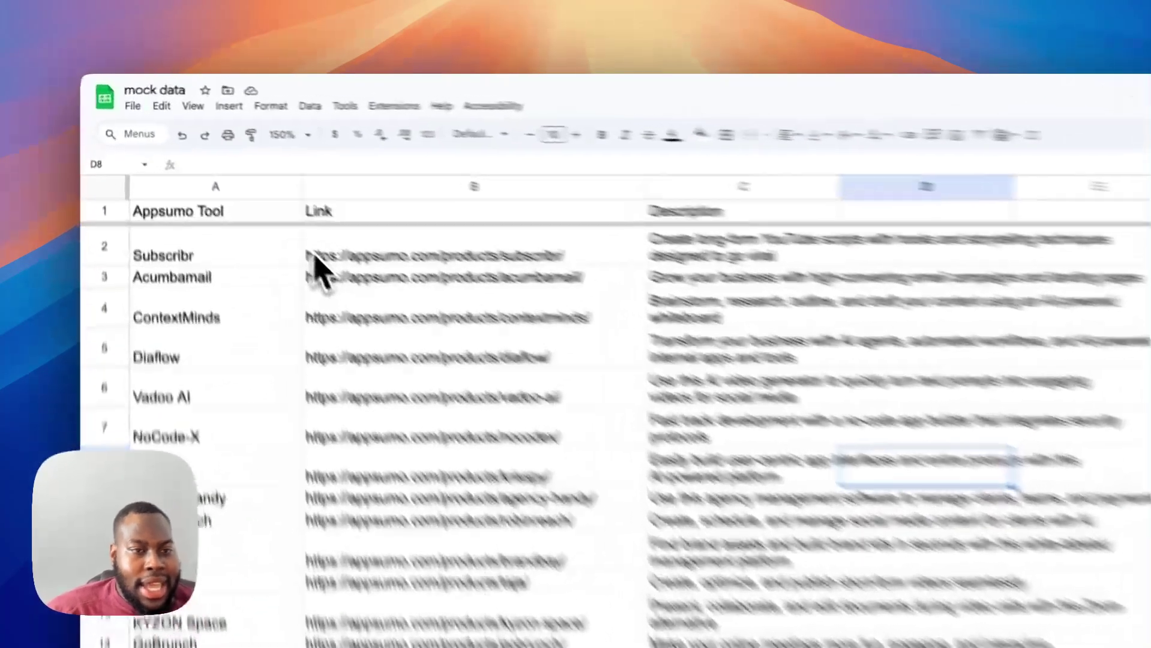
# Enter the formula =SAI("give me a 50 words description of this tool : ", B2) in cell D2, referencing the Subscribr link.
pyautogui.click(243, 189)
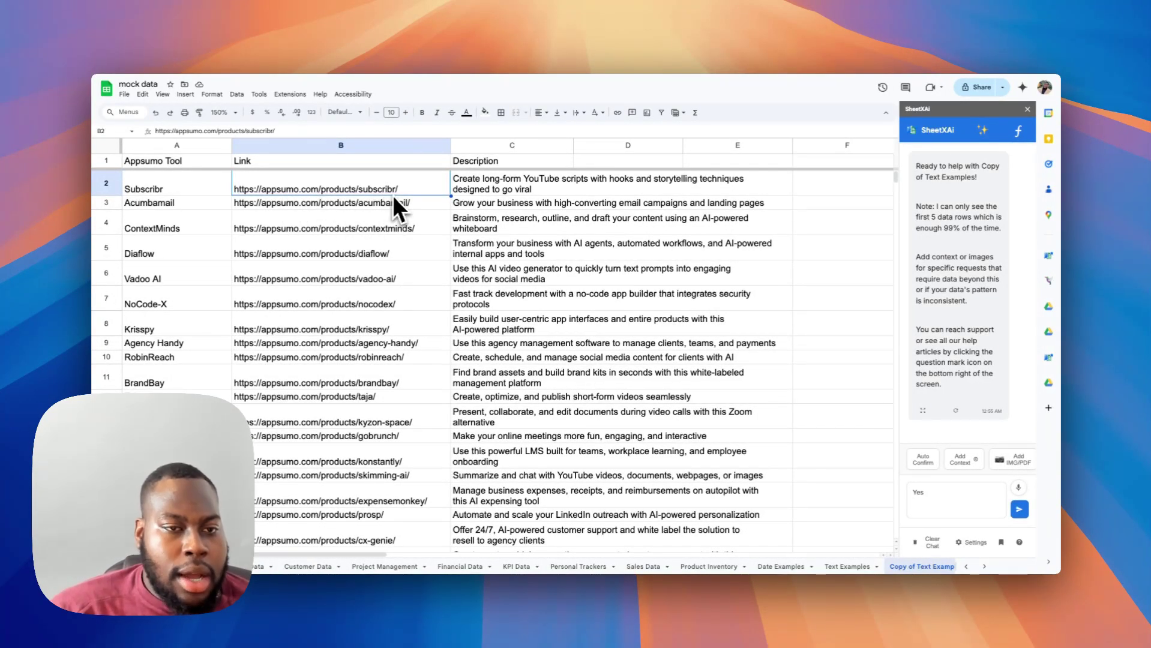
pyautogui.click(585, 190)
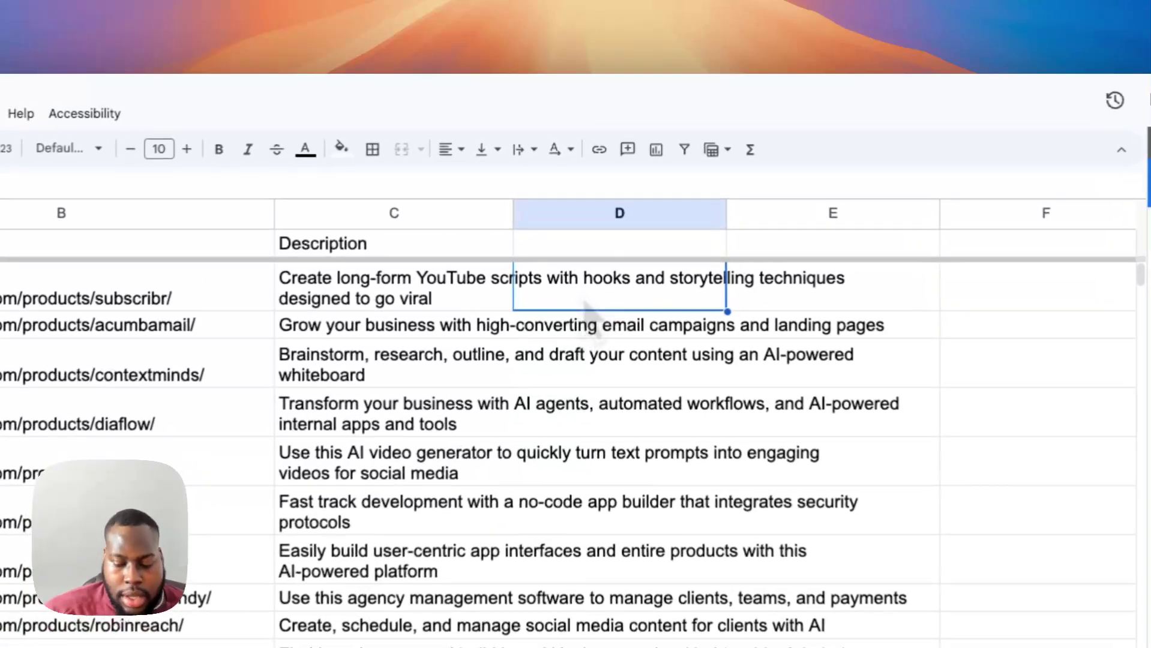
pyautogui.write('=SAI("g')
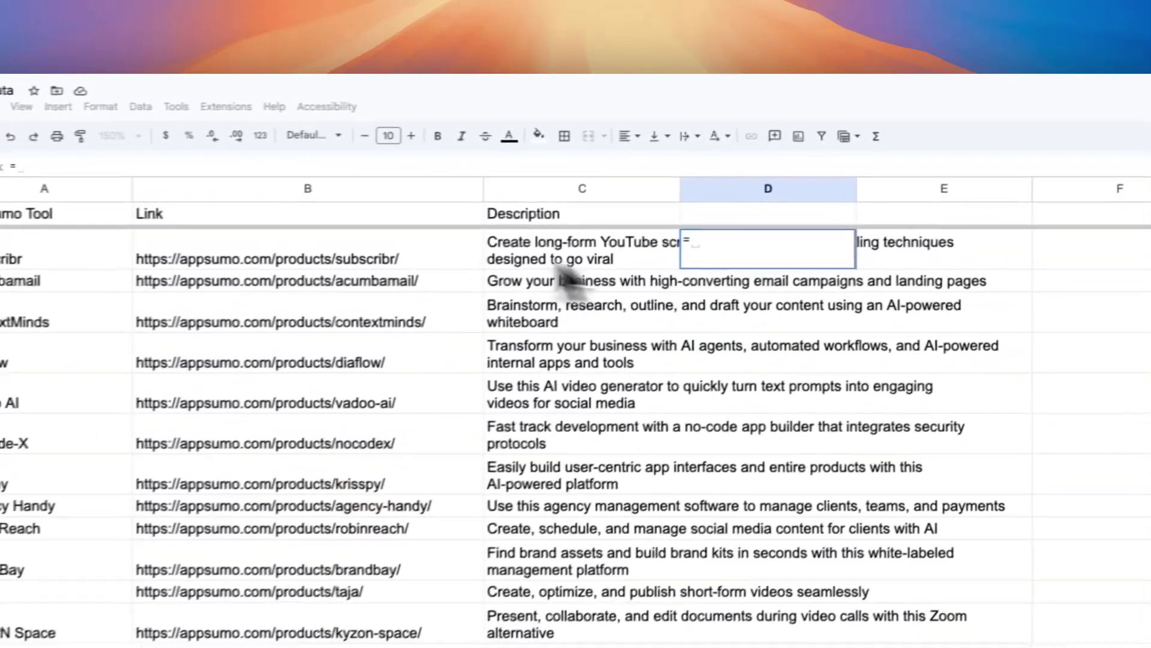
pyautogui.write('ive me a 50 words description of this tool : ",')
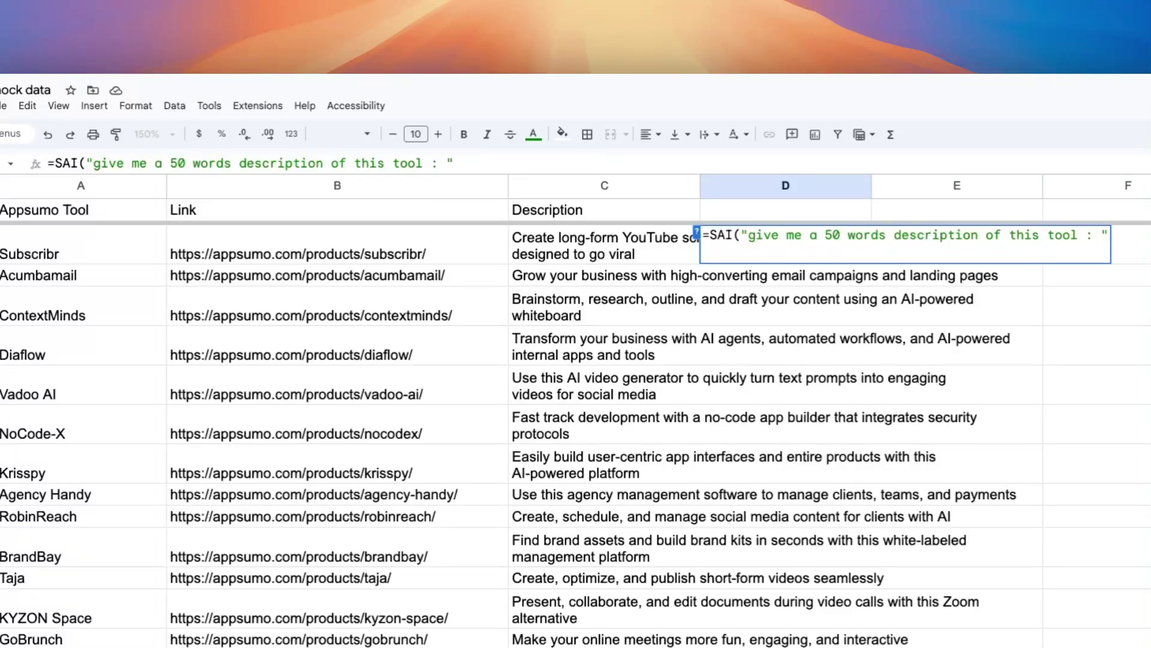
pyautogui.click(233, 257)
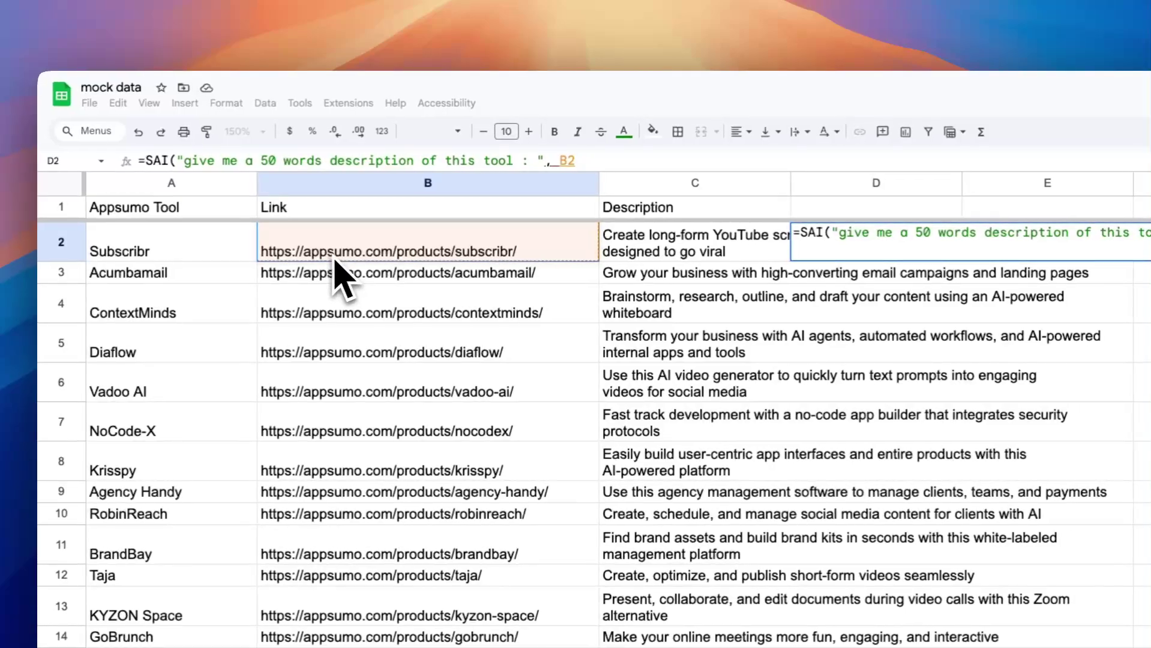
pyautogui.press('Return')
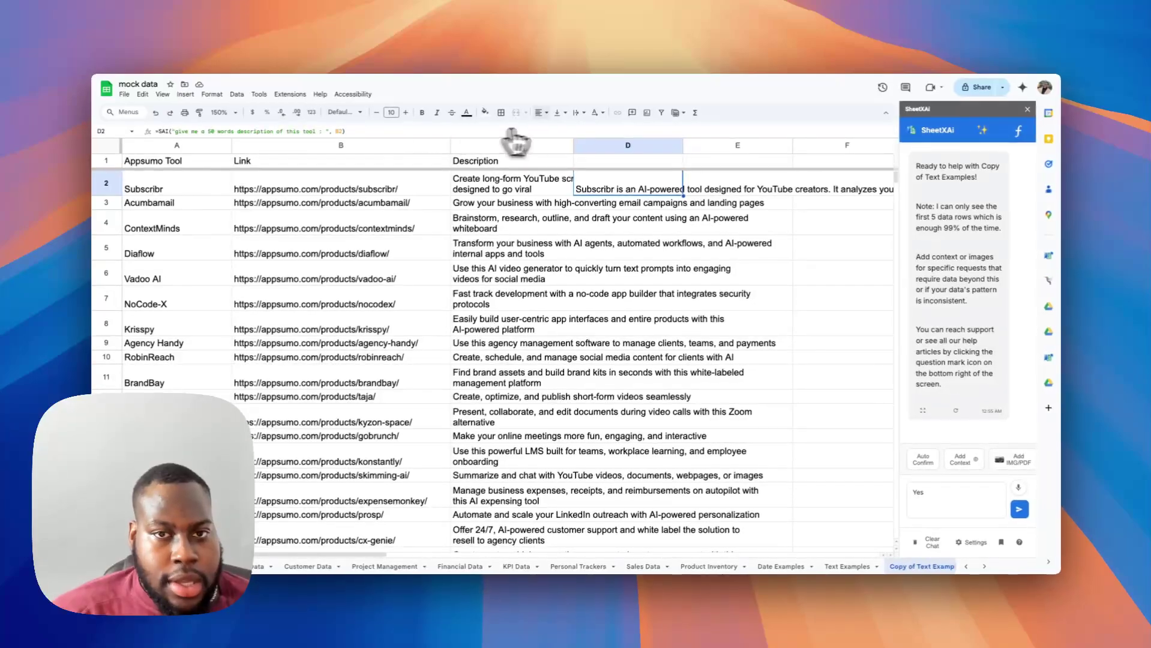
# Wrap the text in cell D2 and review the generated Subscribr description.
pyautogui.click(587, 114)
pyautogui.click(558, 172)
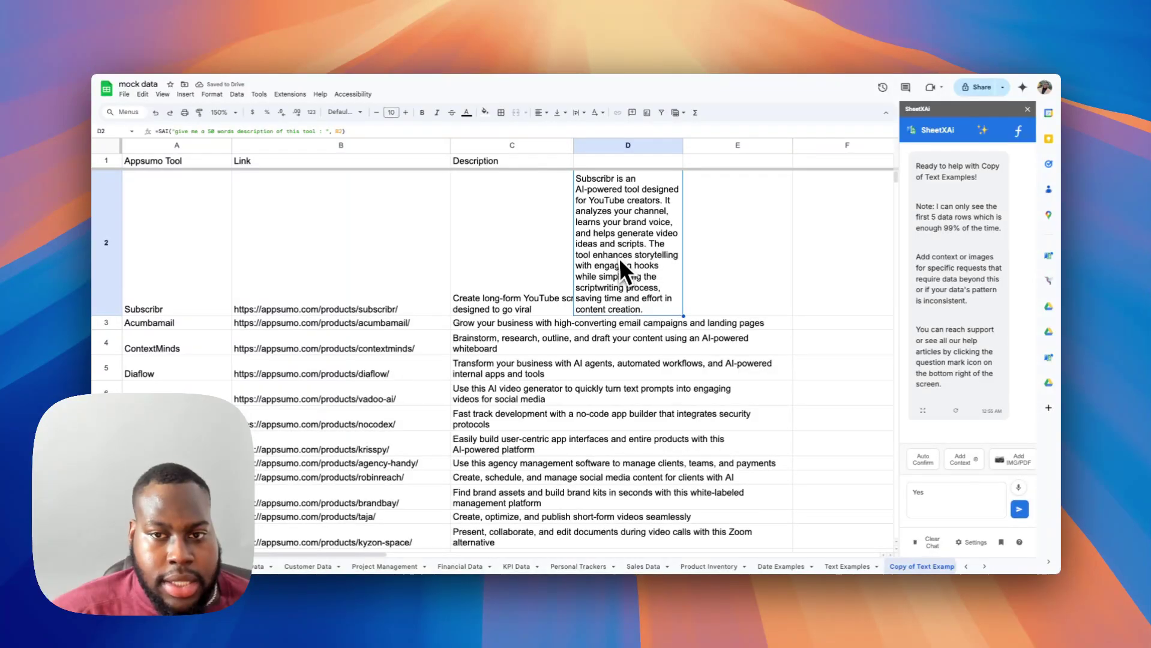
pyautogui.scroll(-3, 597, 305)
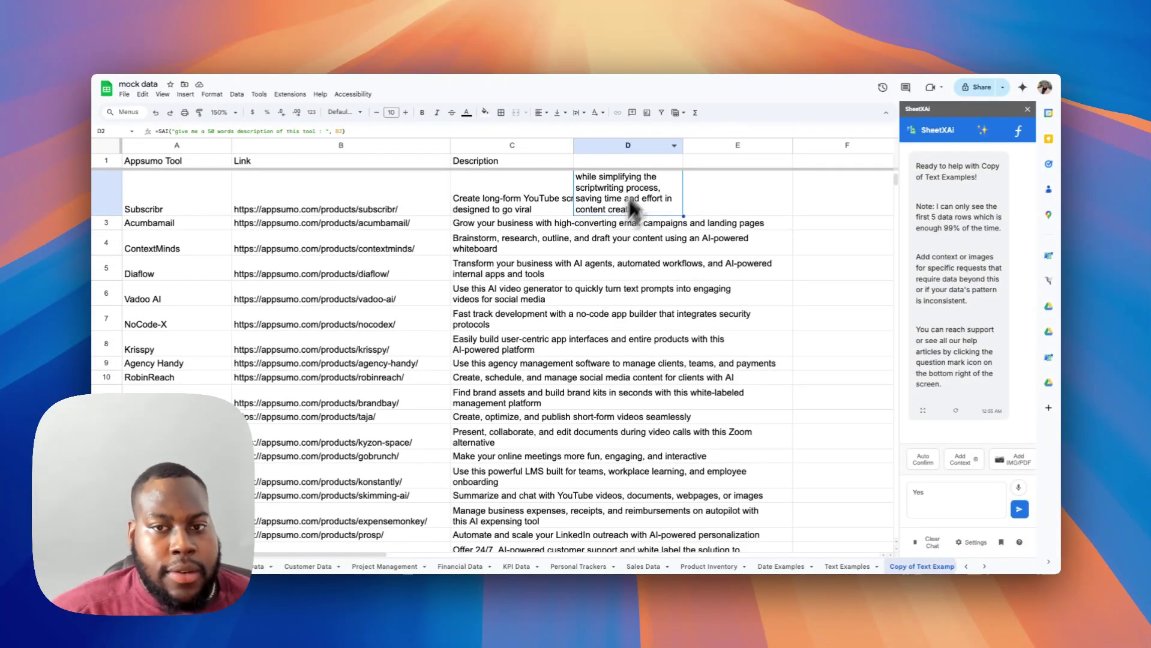
pyautogui.scroll(2, 646, 210)
# Fill the SAI formula from D2 down column D to D20, the last listed tool.
pyautogui.scroll(-3, 648, 262)
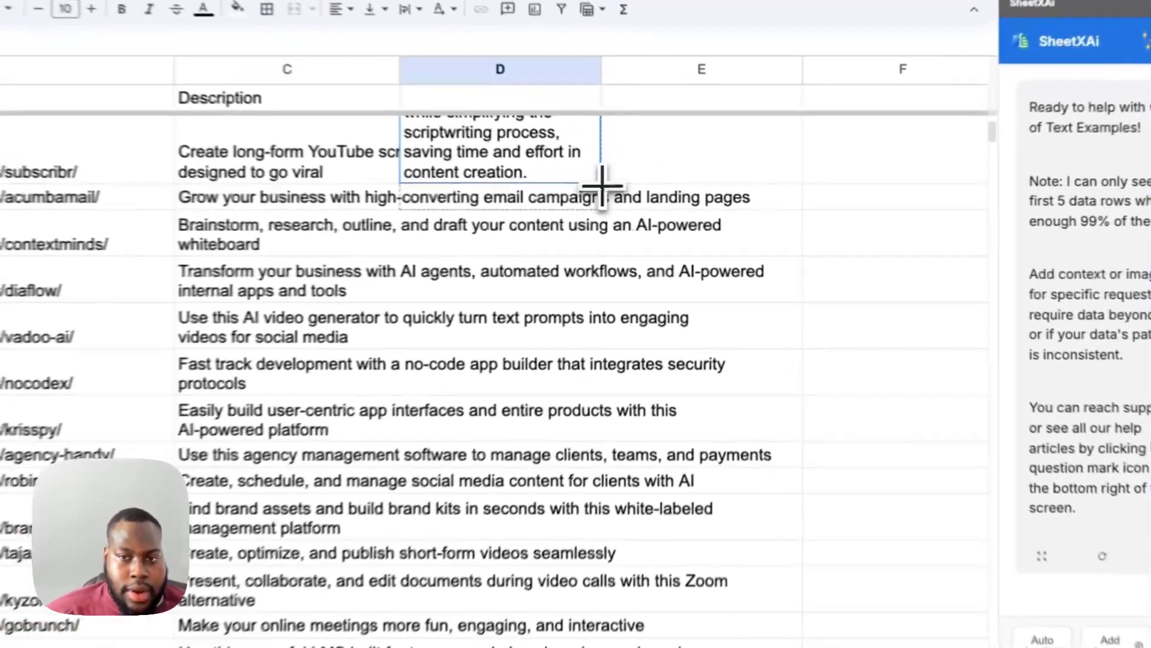
pyautogui.moveTo(683, 209); pyautogui.dragTo(678, 415)
pyautogui.moveTo(606, 330); pyautogui.dragTo(578, 449)
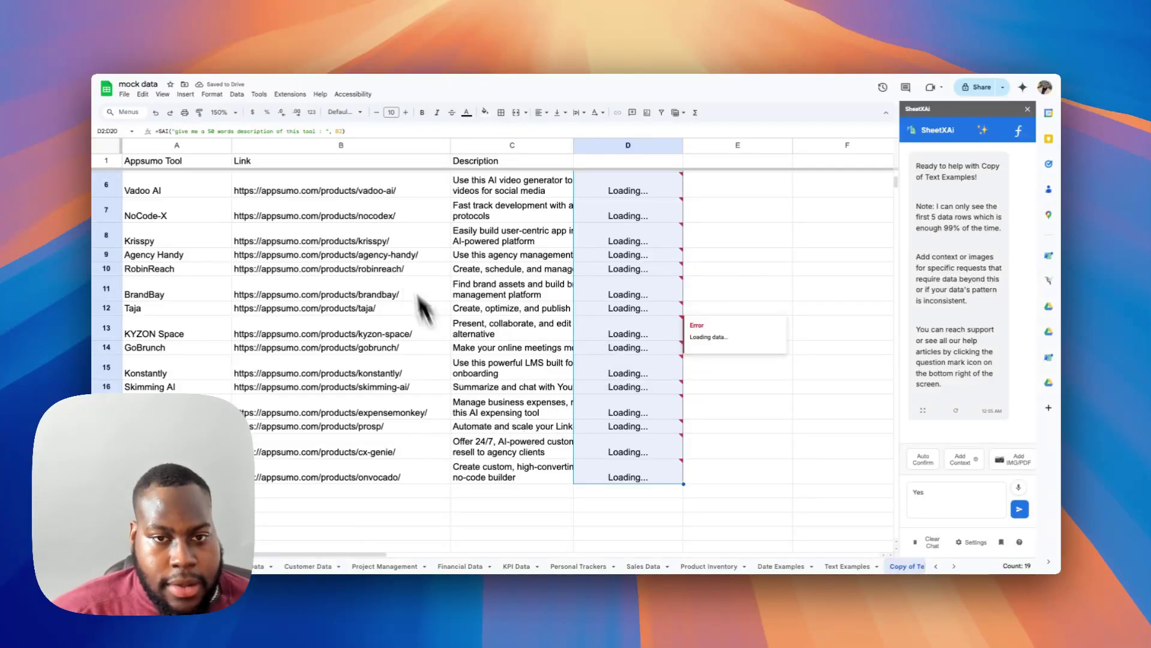
# Enter the header Perplexity Description in cell D1.
pyautogui.scroll(4, 631, 240)
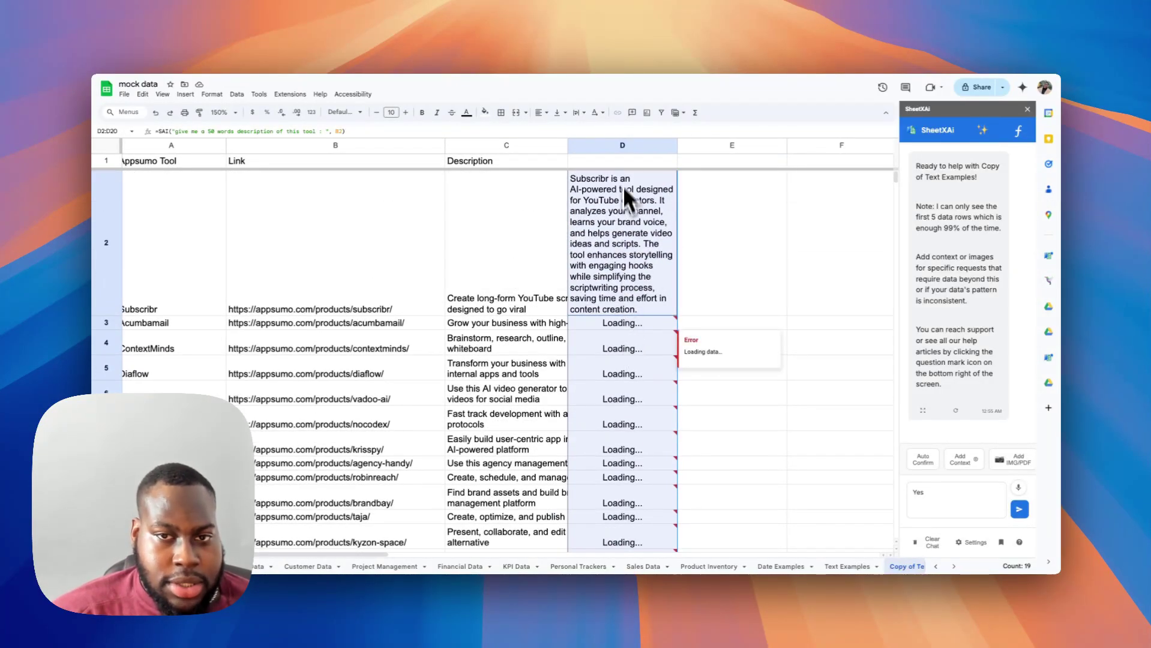
pyautogui.click(624, 163)
pyautogui.write('Perplex')
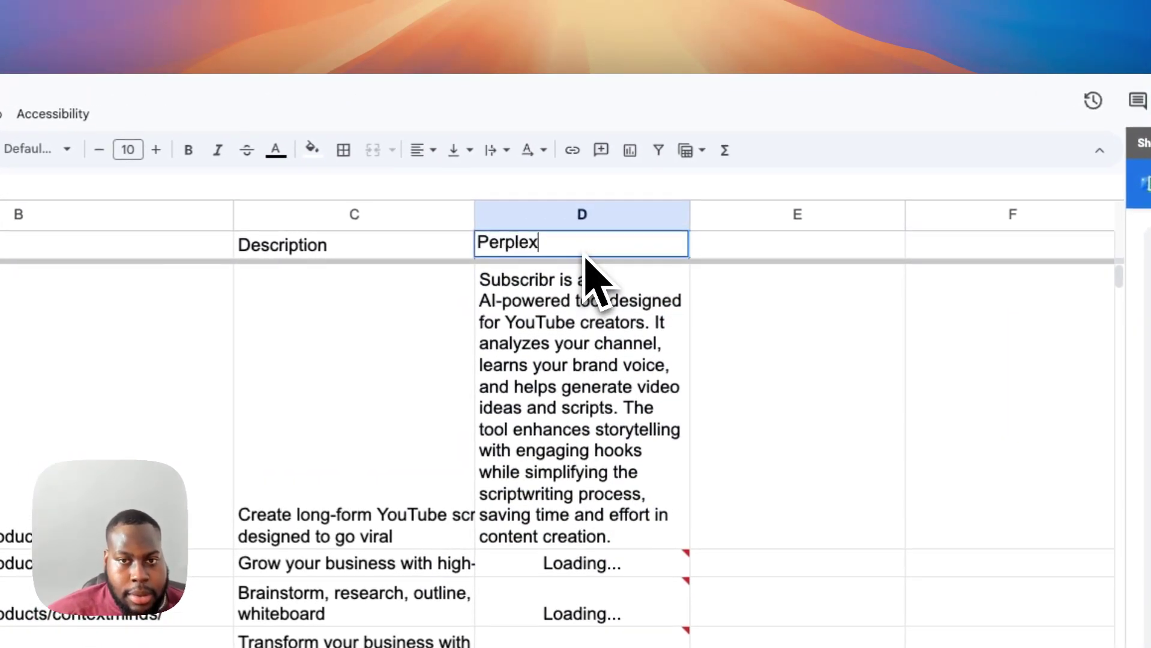
pyautogui.write('ity De ')
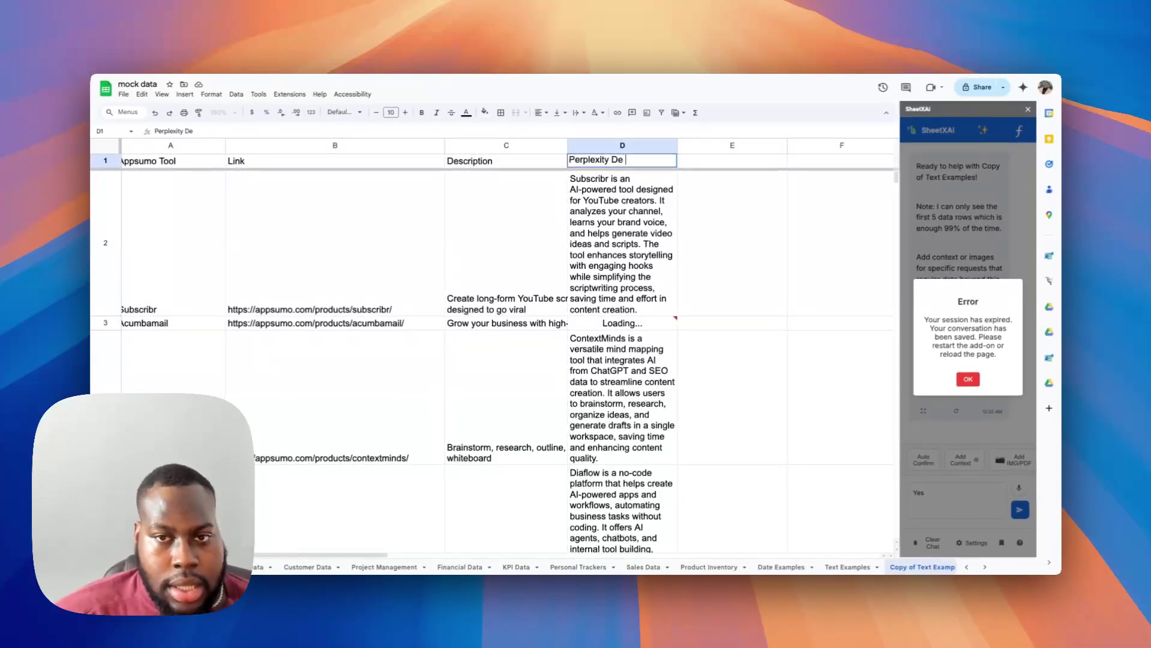
pyautogui.write('scription')
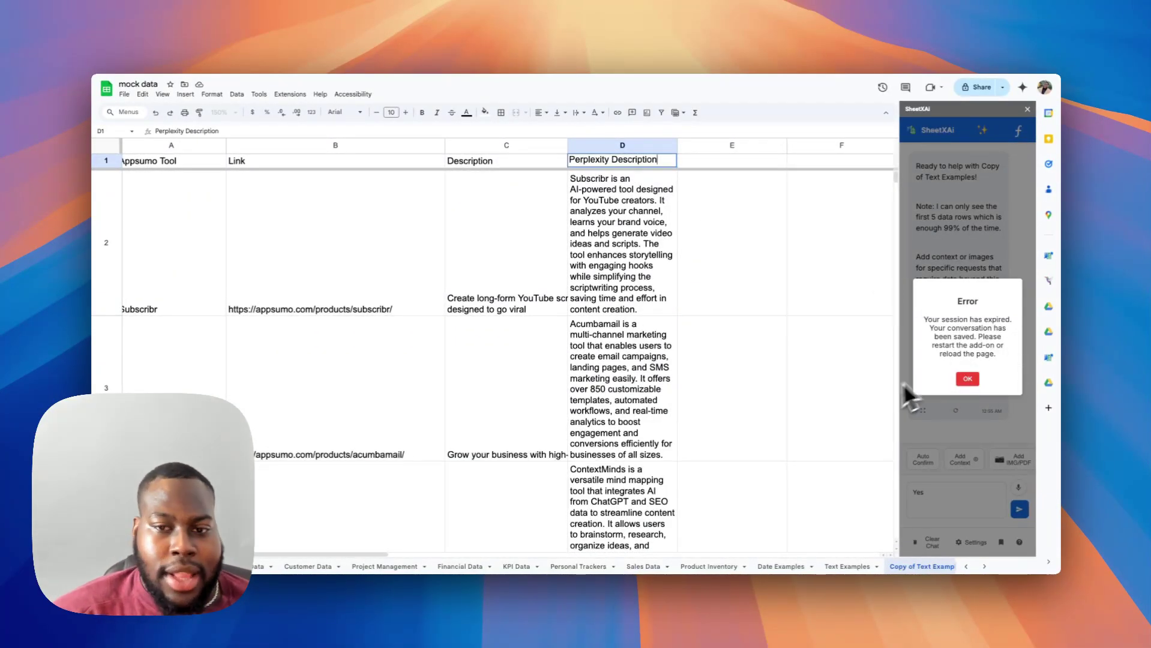
# Check the descriptions down to the last row, then dismiss the session error and close the SheetXAi sidebar.
pyautogui.scroll(-20, 613, 458)
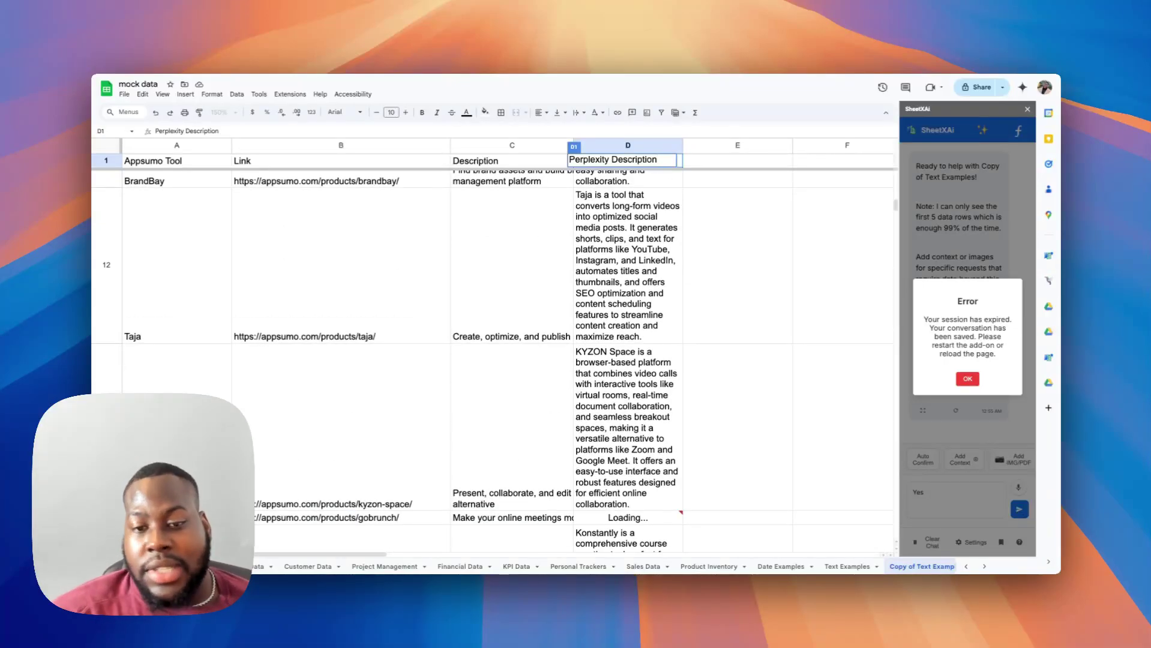
pyautogui.scroll(-15, 617, 471)
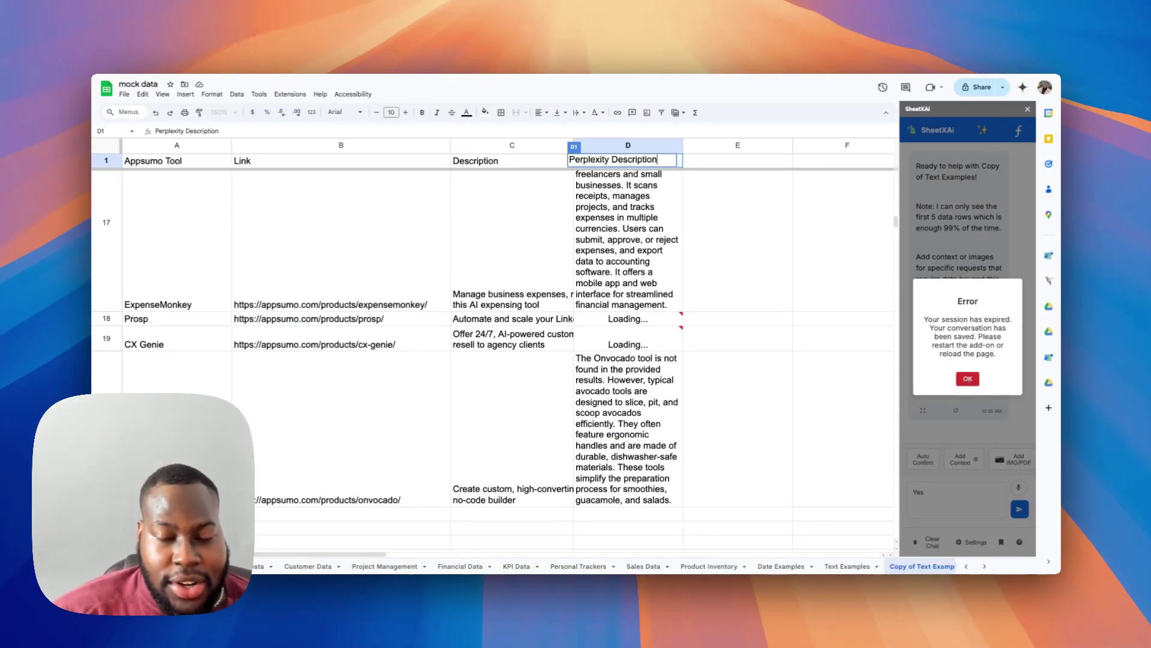
pyautogui.click(968, 379)
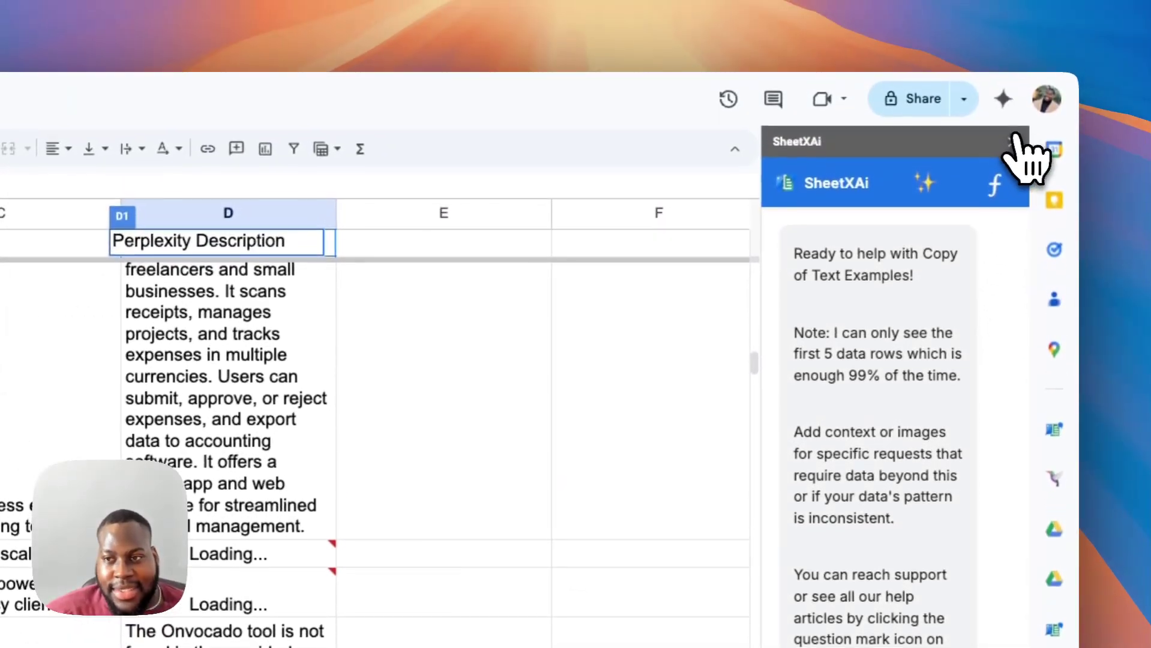
pyautogui.click(1015, 140)
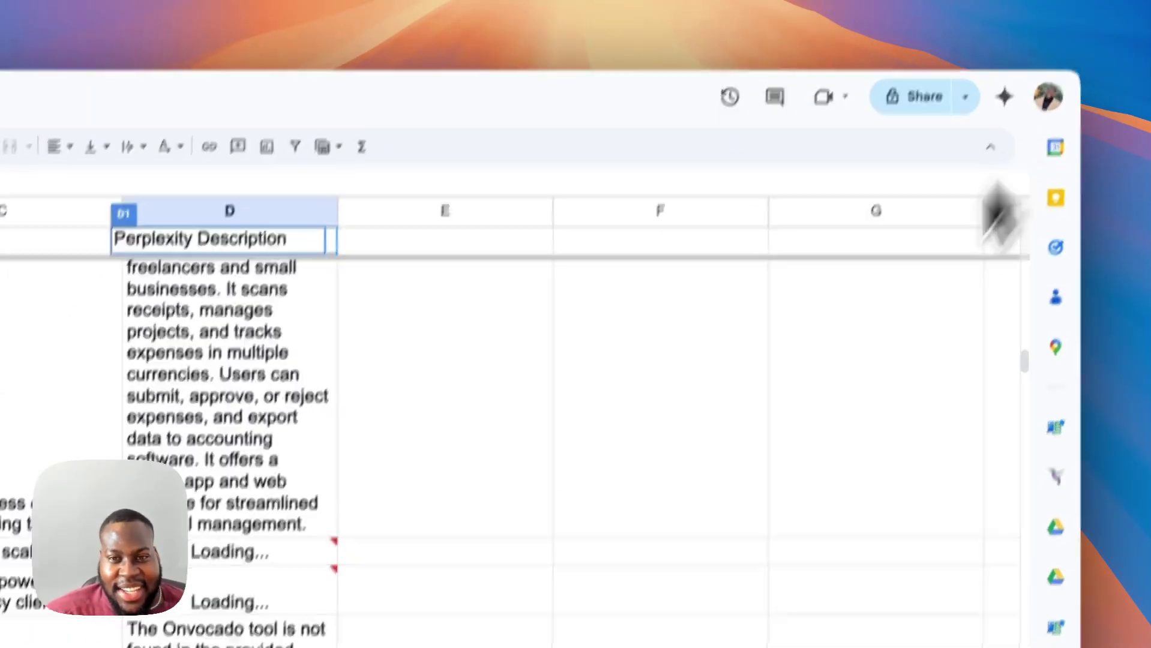
# Examine the generated descriptions in column D for all listed tools, checking for rows without a result.
pyautogui.scroll(-10, 311, 406)
pyautogui.click(368, 264)
pyautogui.scroll(-20, 361, 288)
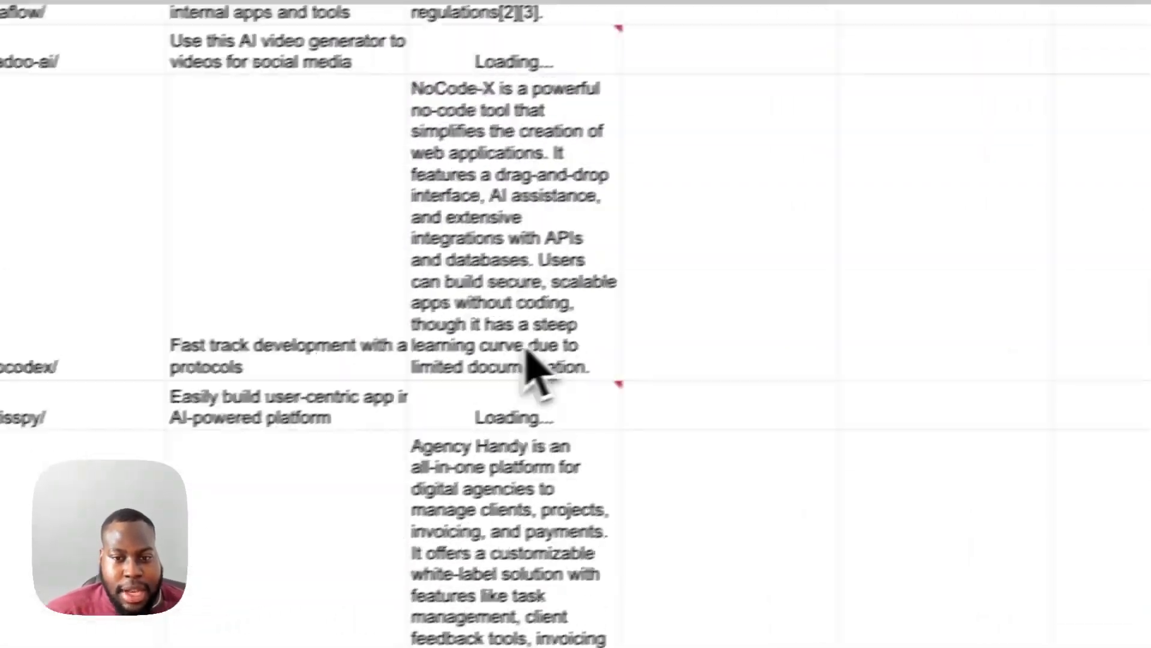
pyautogui.scroll(20, 329, 378)
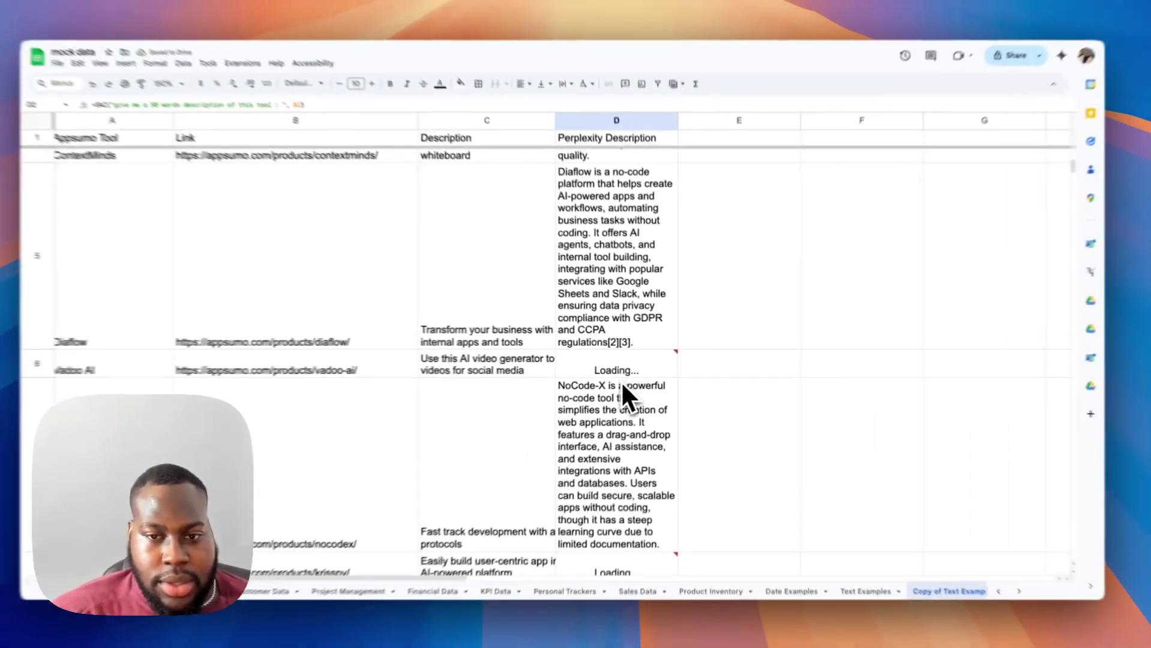
pyautogui.scroll(-2, 564, 415)
pyautogui.scroll(-15, 612, 341)
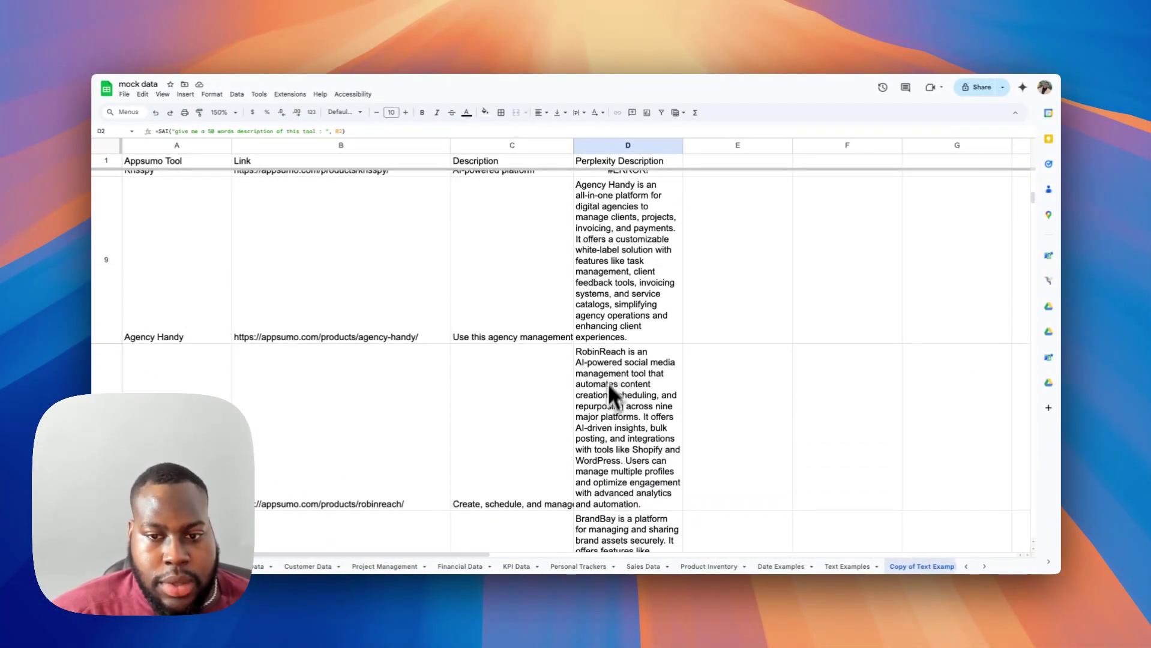
pyautogui.scroll(-15, 618, 390)
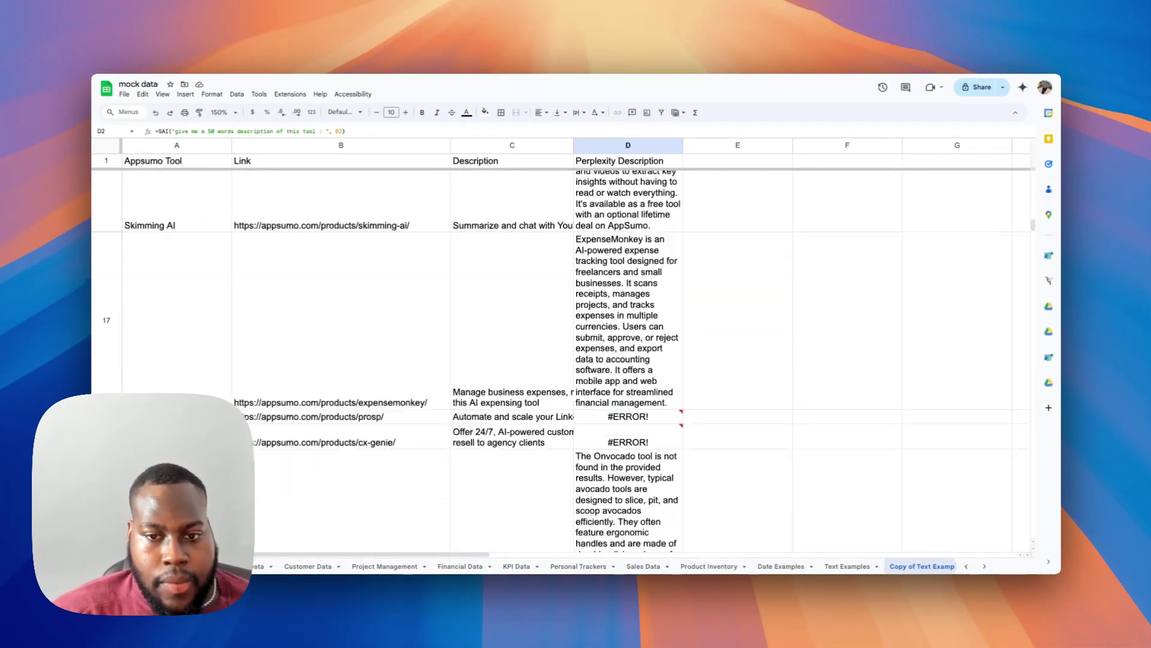
# Select the Prosp row's description cell D18, reopen the SheetXAi add-on and look over the column while it loads.
pyautogui.click(627, 341)
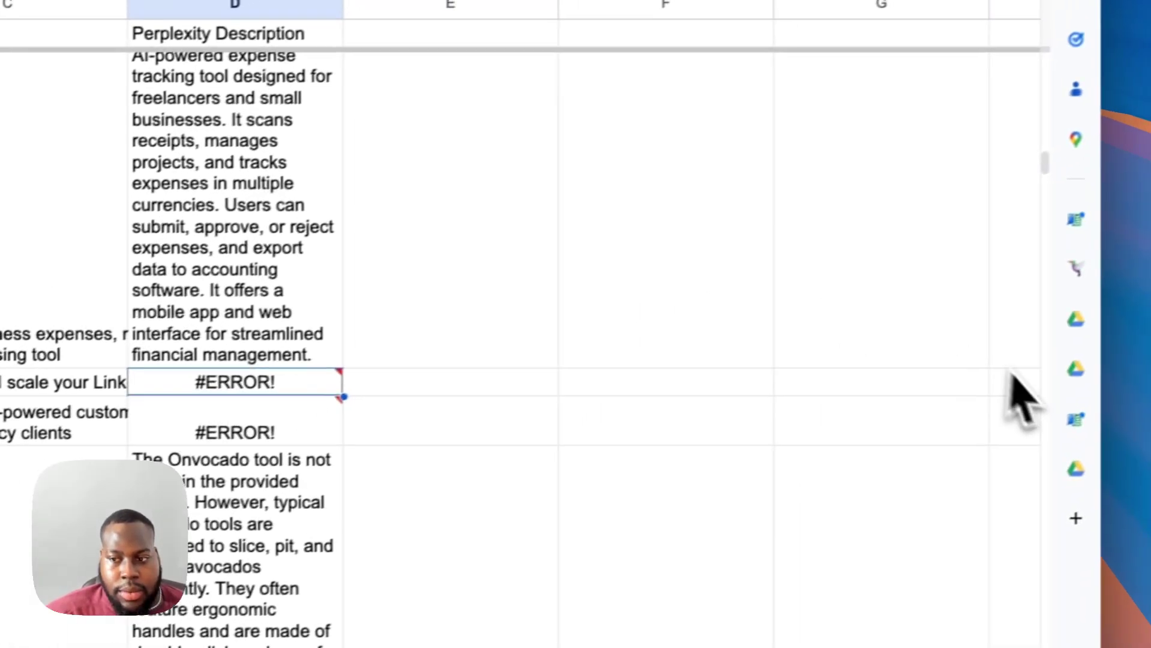
pyautogui.click(1047, 428)
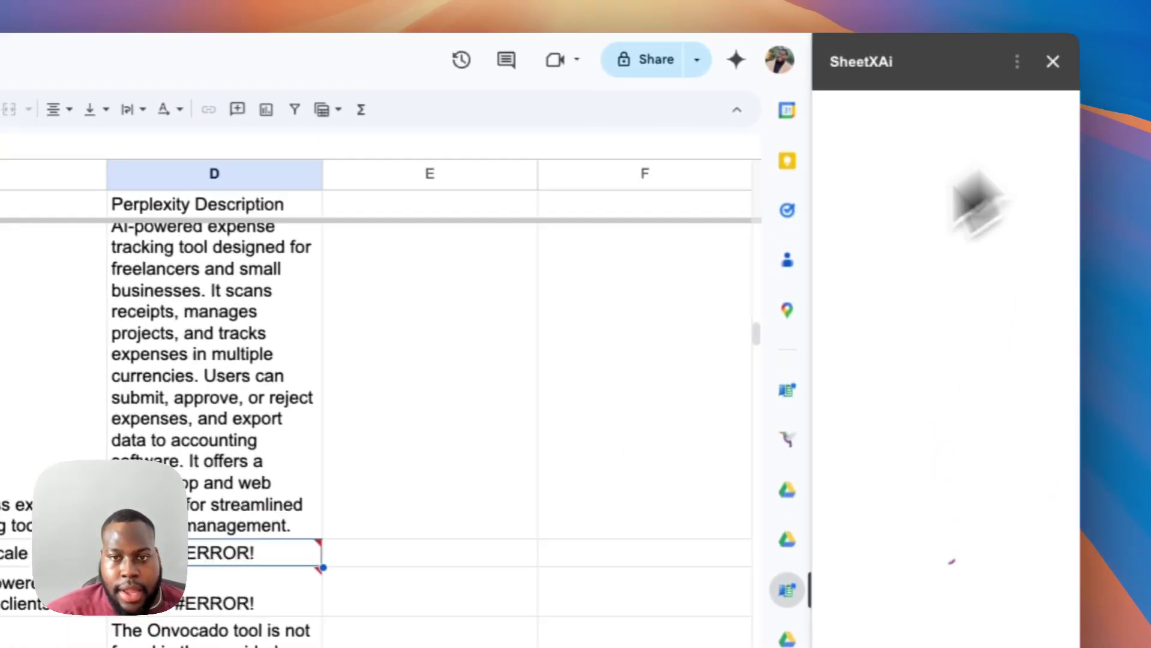
pyautogui.scroll(-10, 540, 349)
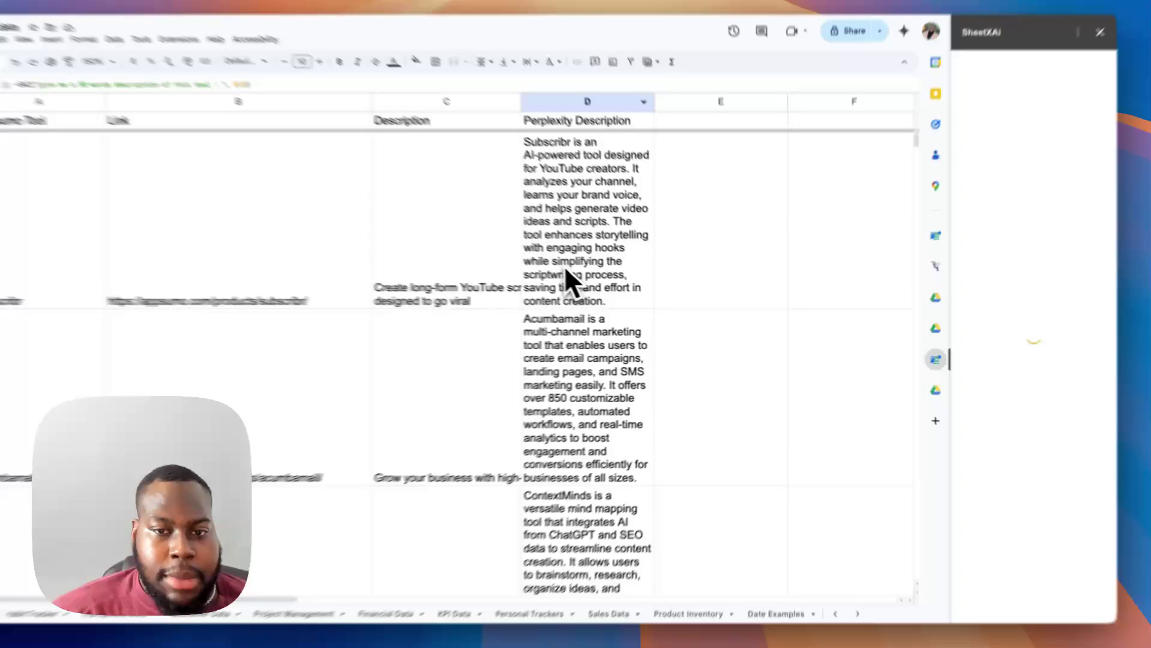
pyautogui.scroll(-3, 564, 301)
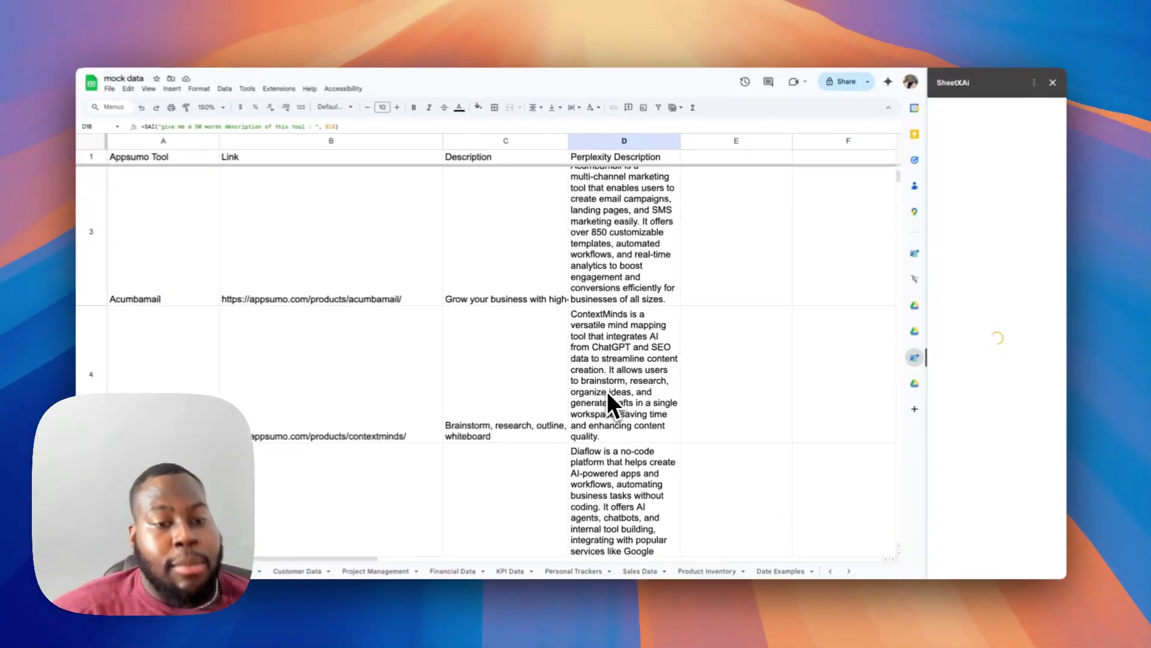
pyautogui.scroll(-20, 629, 427)
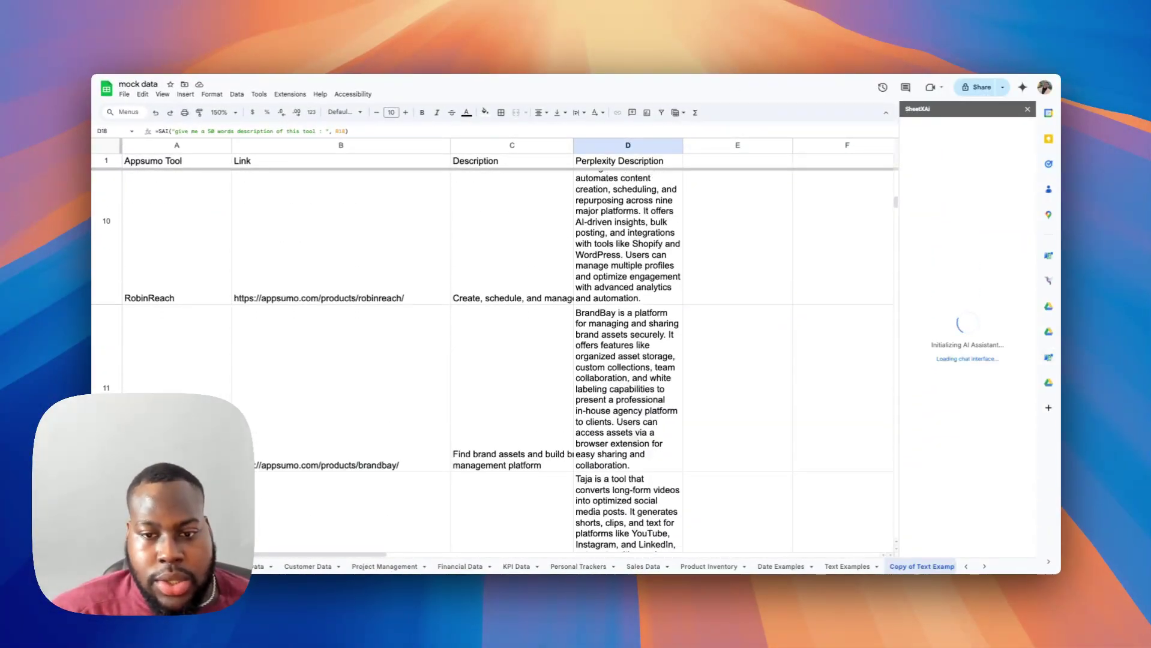
# Show SheetXAi's formula options, select all of column D as the range D1:D999 and monitor its SAI formulas.
pyautogui.scroll(-5, 492, 361)
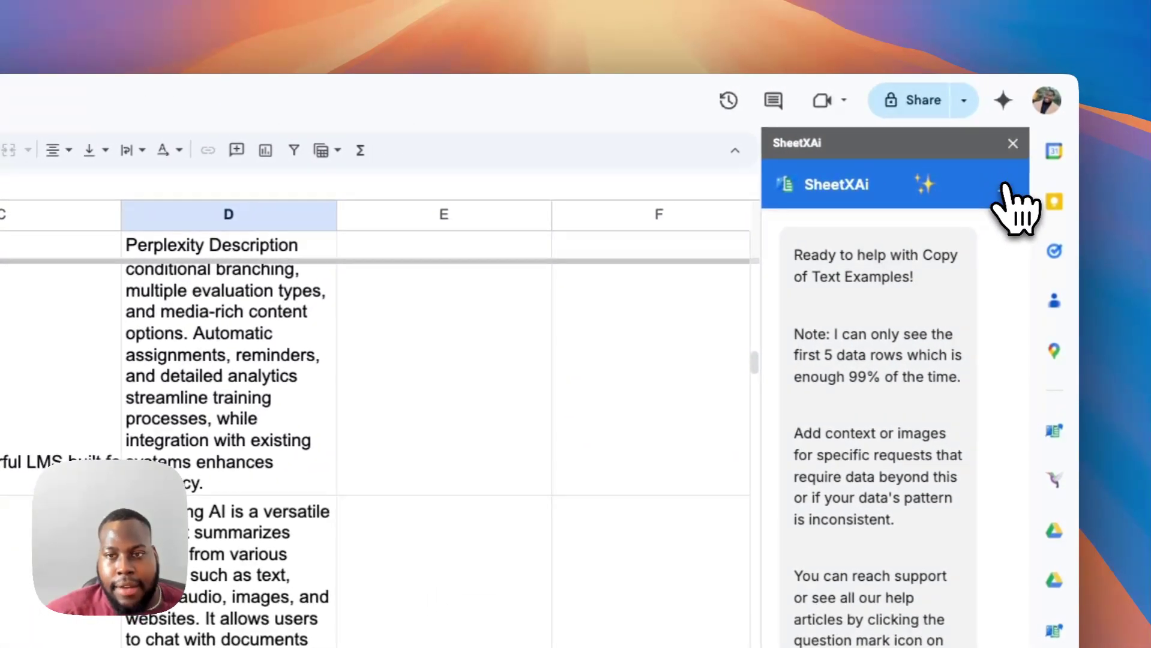
pyautogui.click(1003, 187)
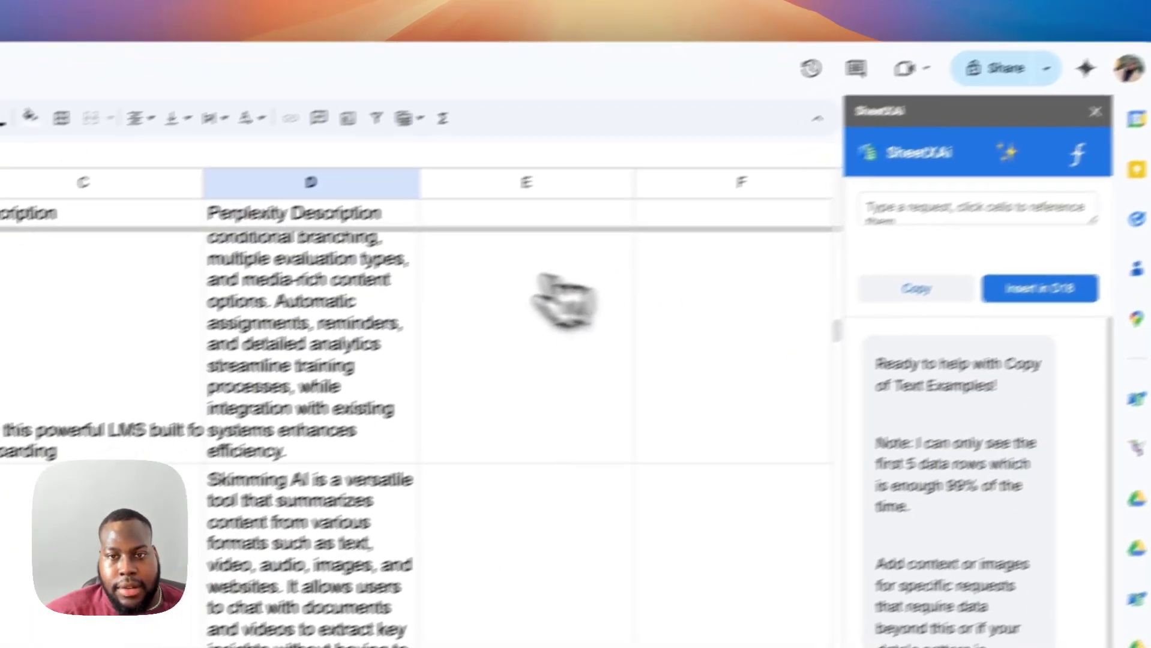
pyautogui.click(228, 215)
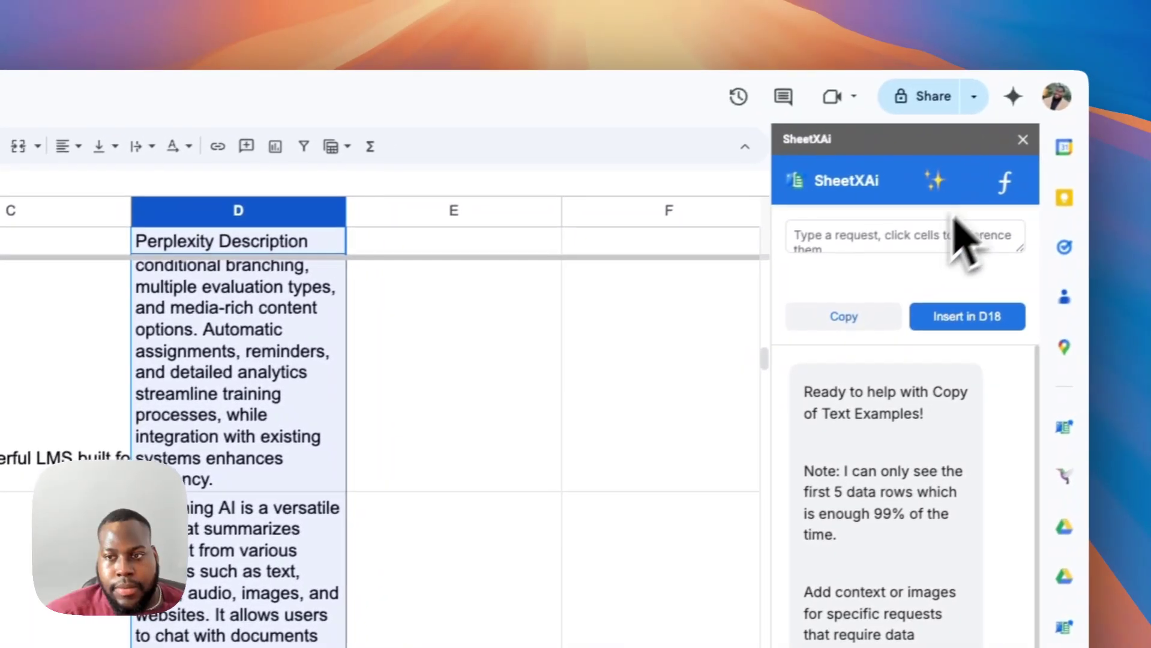
pyautogui.click(1048, 207)
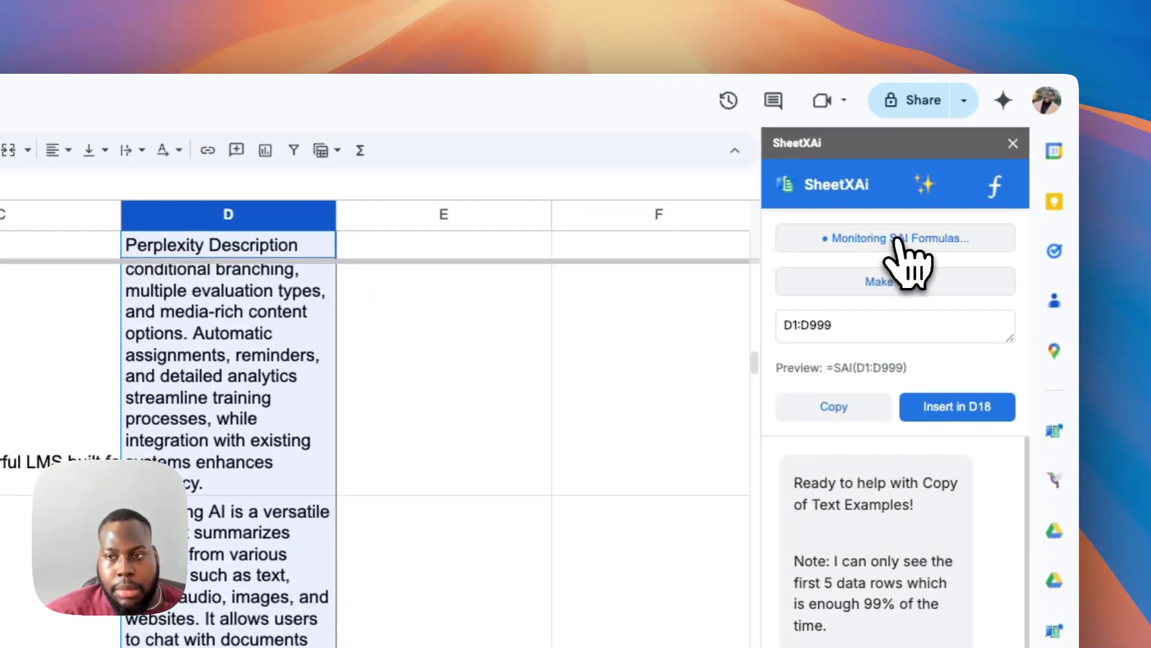
# Check the Prosp and CX Genie descriptions and the rest of column D, then inspect the contents of the ContextMinds description cell.
pyautogui.scroll(-20, 483, 509)
pyautogui.scroll(10, 488, 485)
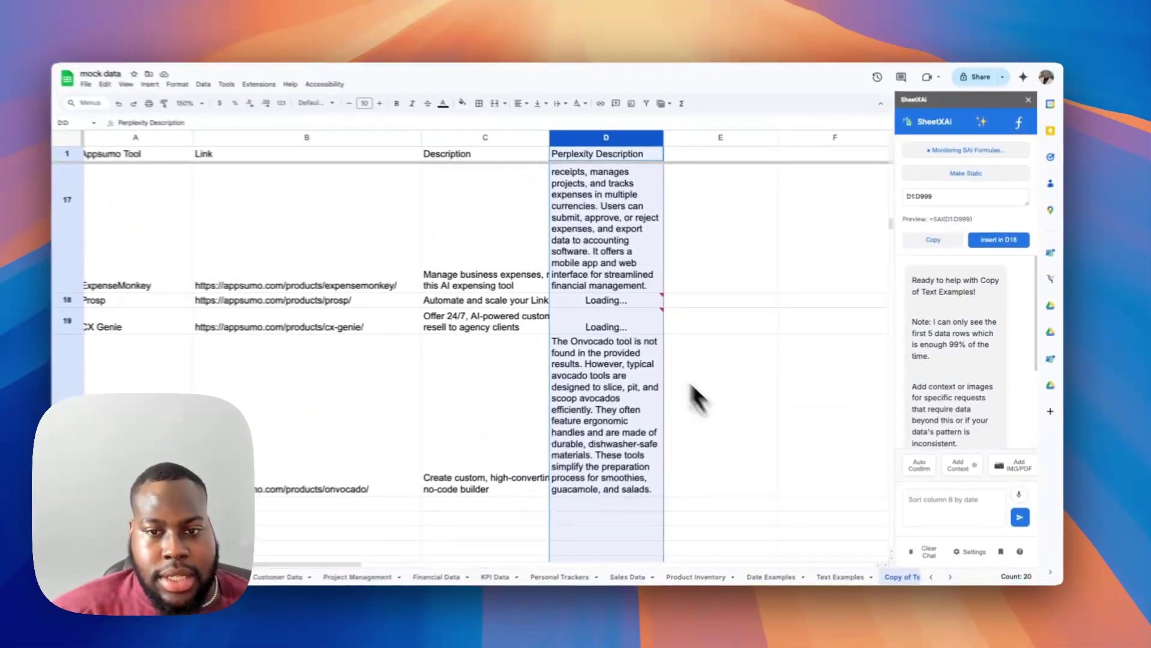
pyautogui.moveTo(459, 324)
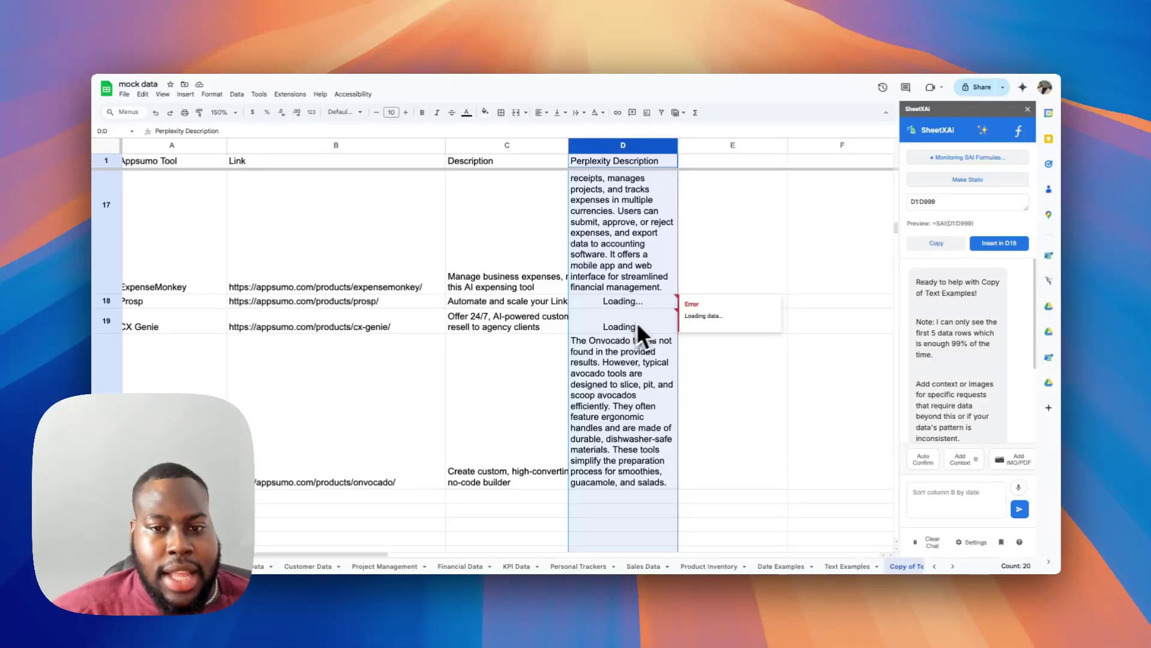
pyautogui.moveTo(627, 331)
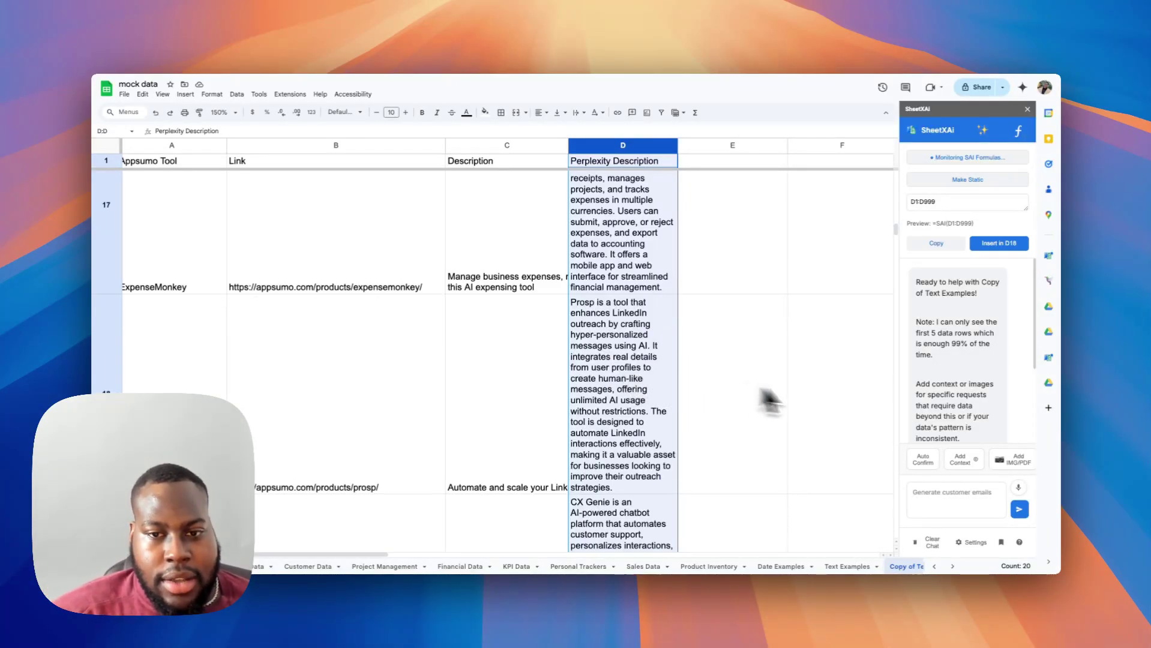
pyautogui.scroll(-4, 665, 437)
pyautogui.scroll(10, 655, 442)
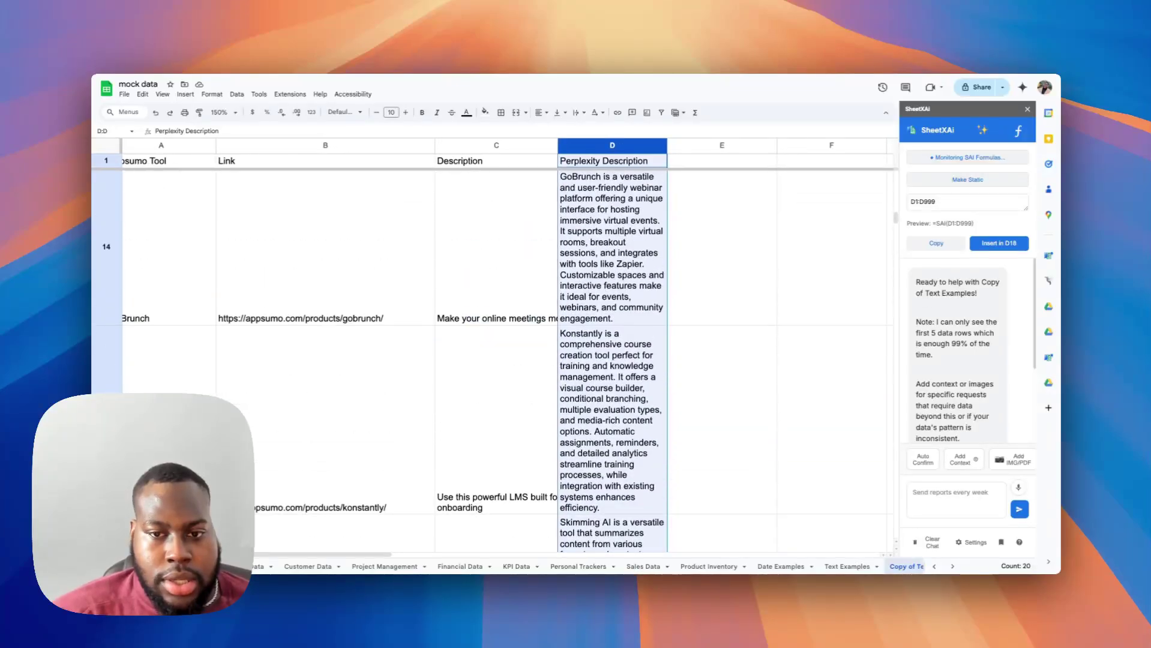
pyautogui.scroll(10, 655, 442)
pyautogui.hscroll(1, 655, 443)
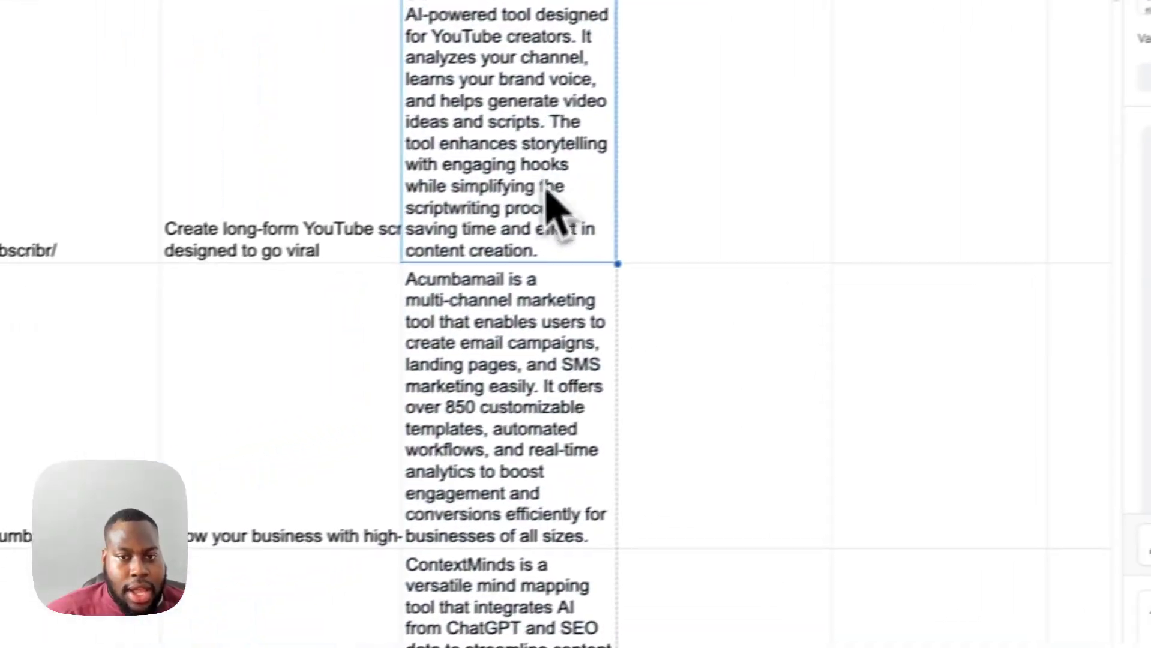
pyautogui.click(146, 561)
pyautogui.click(534, 561)
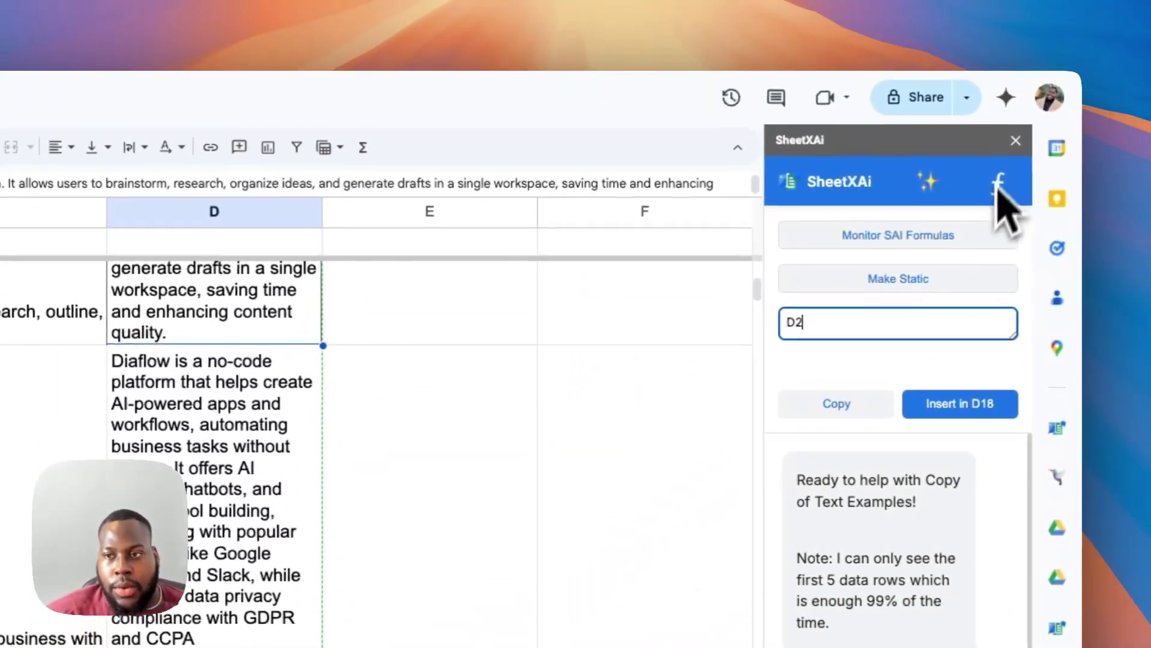
# Hide SheetXAi's formula options, close its sidebar and return to the first rows of the sheet.
pyautogui.click(996, 188)
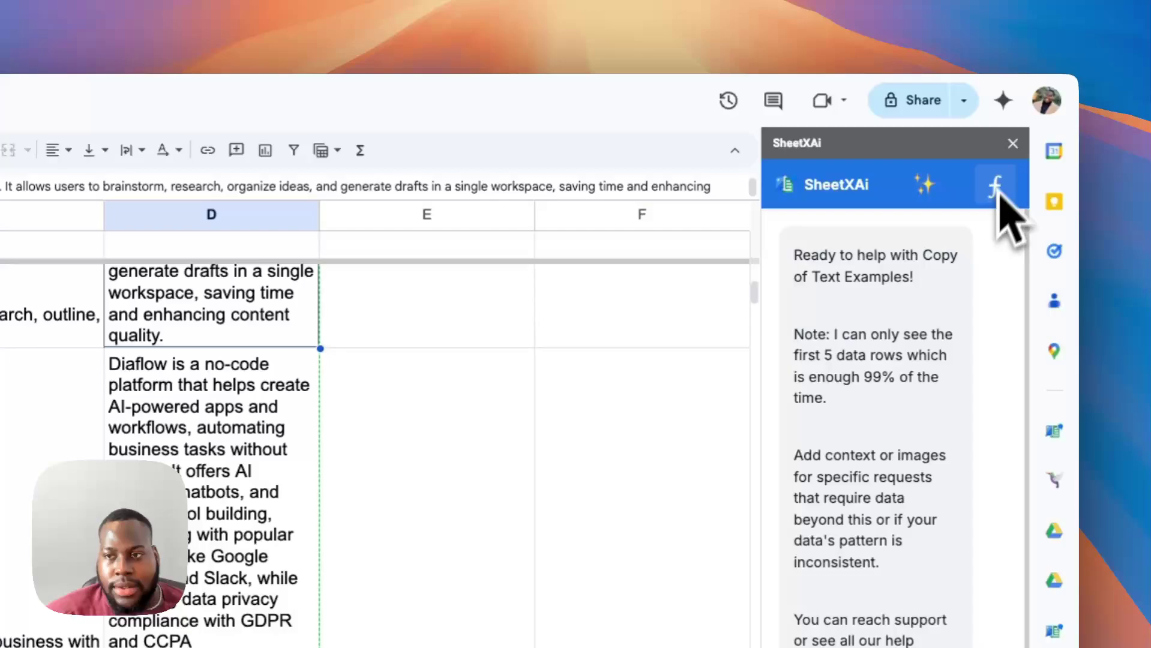
pyautogui.click(1015, 143)
pyautogui.scroll(5, 388, 474)
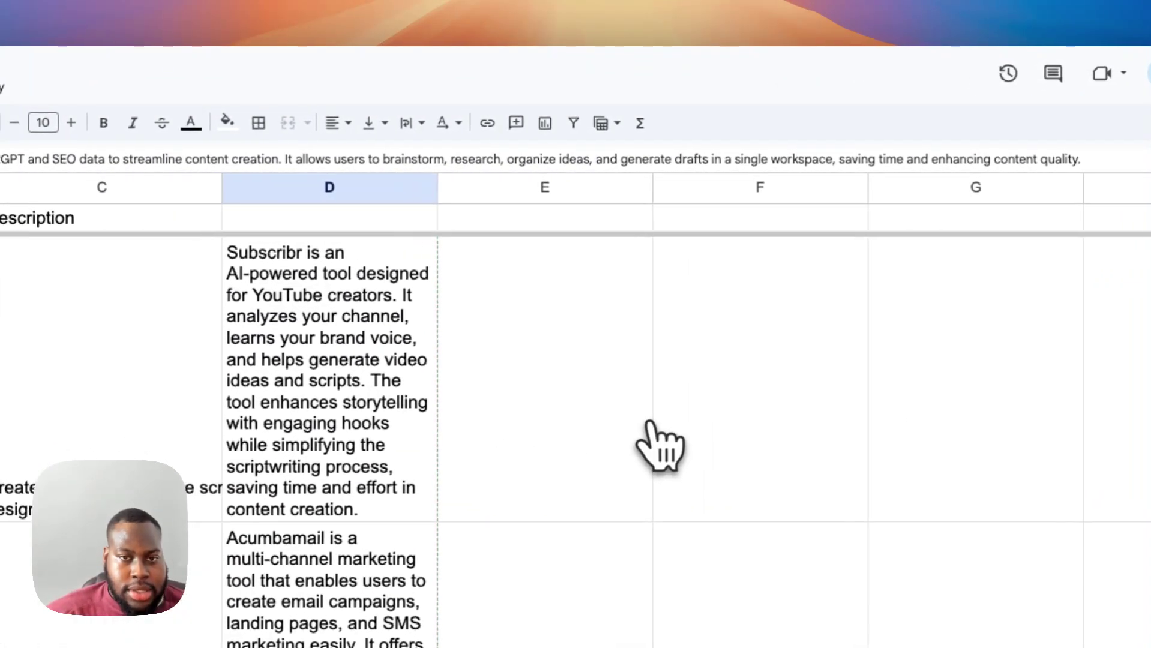
# Set the header in D1 to Real descriptions and enter the header Question Ask in E1.
pyautogui.write('Diaflow is a no-code platform that helps create AI-powered apps and workflows, automating business tasks without coding. It offers AI agents, chatbots, and internal tool building, integrating with popular services like Google Sheets and Slack, while ensuring data privacy compliance with GDPR and CCPA regulations[2][3].')
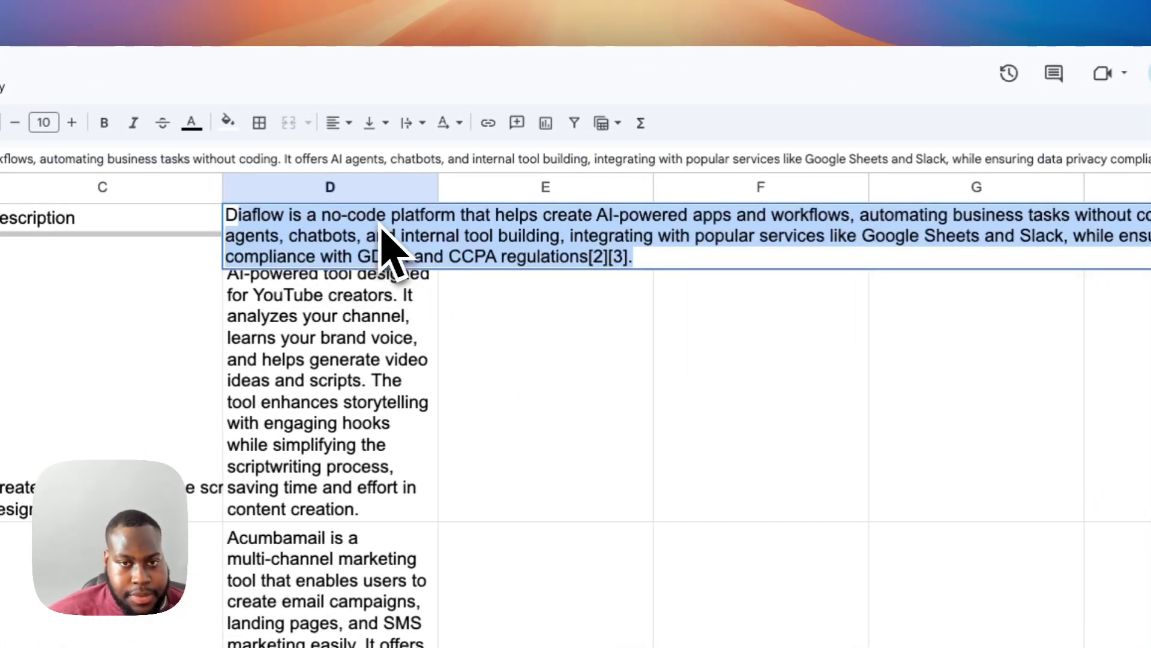
pyautogui.write('Desc')
pyautogui.press('BackSpace')
pyautogui.press('BackSpace')
pyautogui.press('BackSpace')
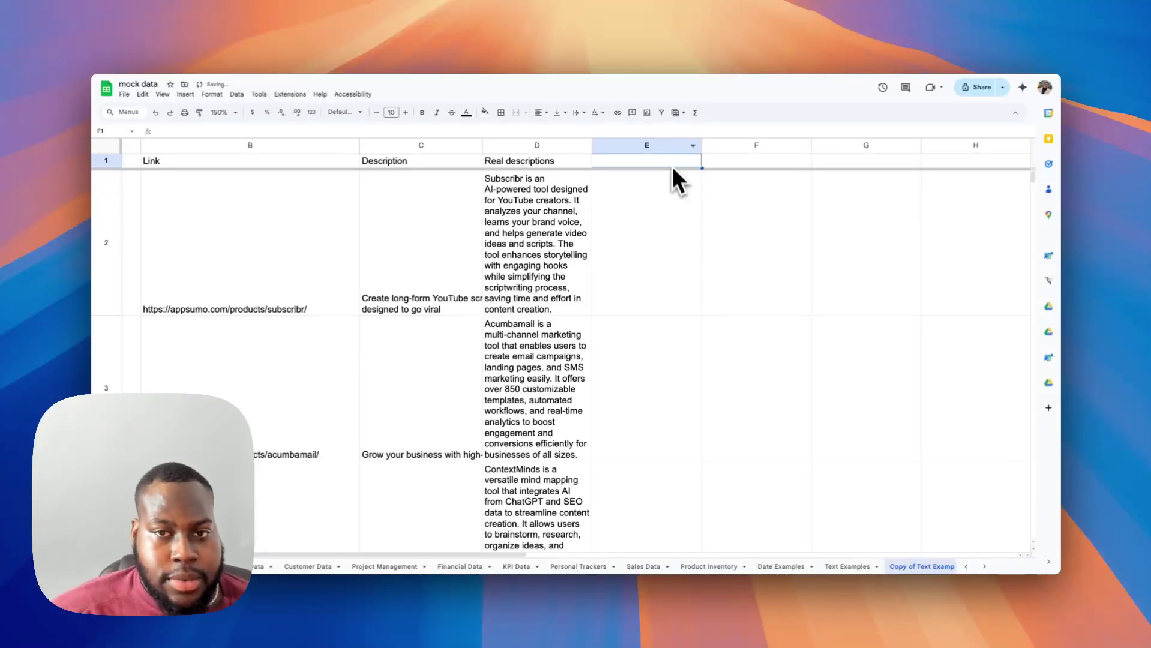
pyautogui.write('Ques')
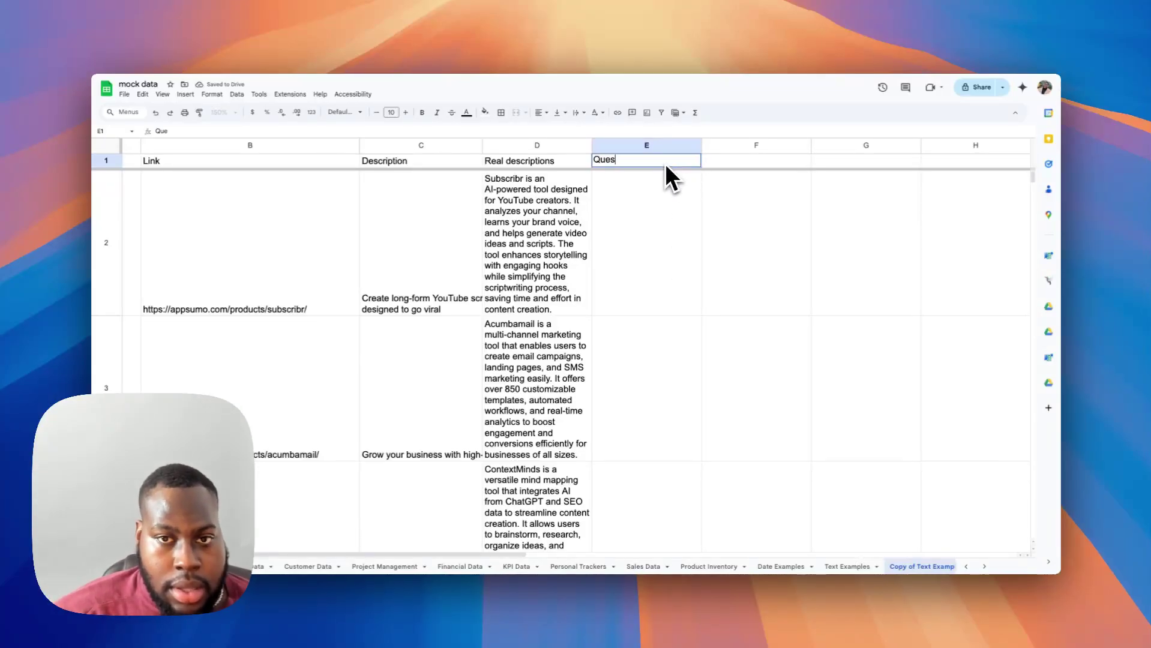
pyautogui.write('tion Ask')
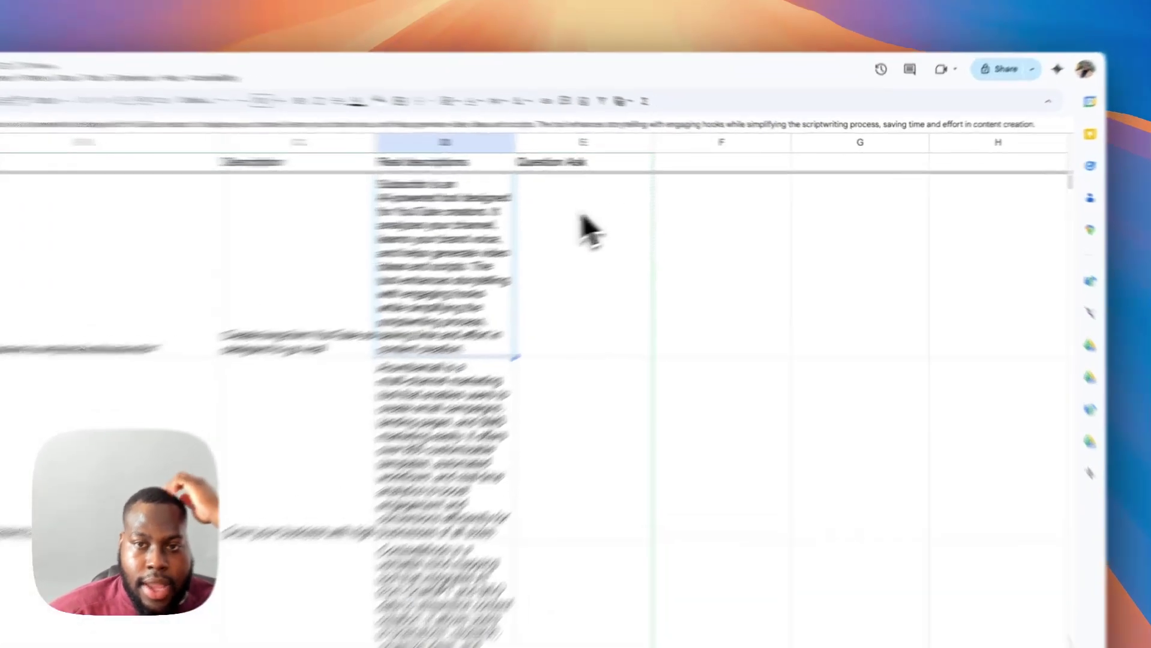
# Start an SAI formula in E2 with the description range D2:D20 as its first argument, followed by a comma.
pyautogui.click(629, 238)
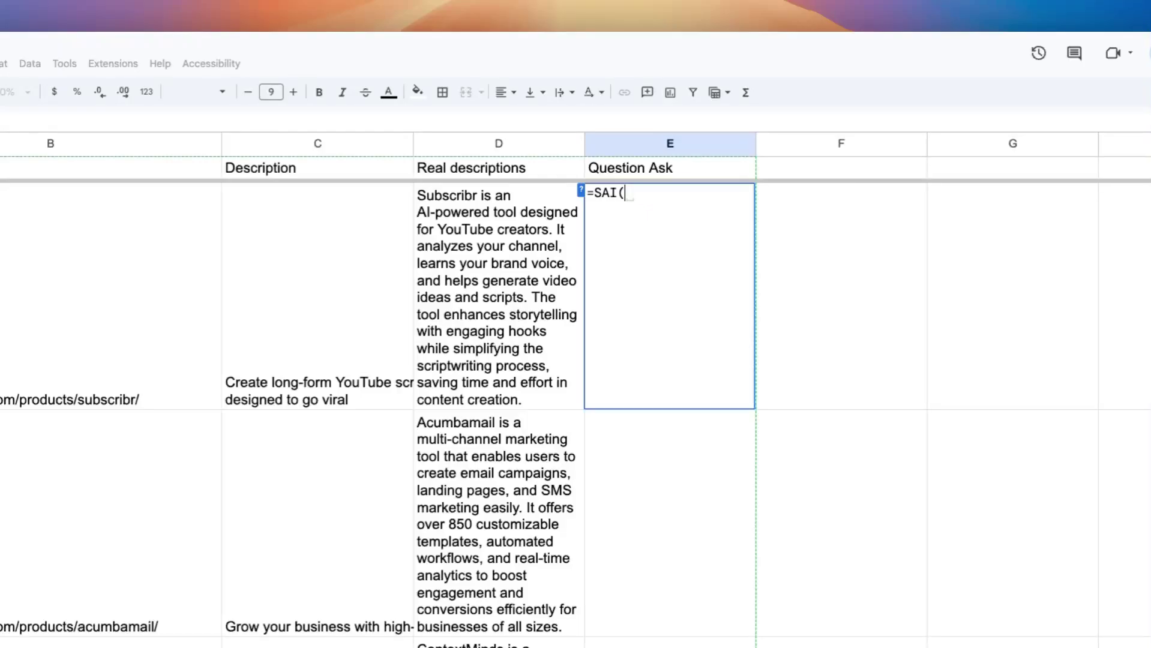
pyautogui.moveTo(489, 198); pyautogui.dragTo(551, 256)
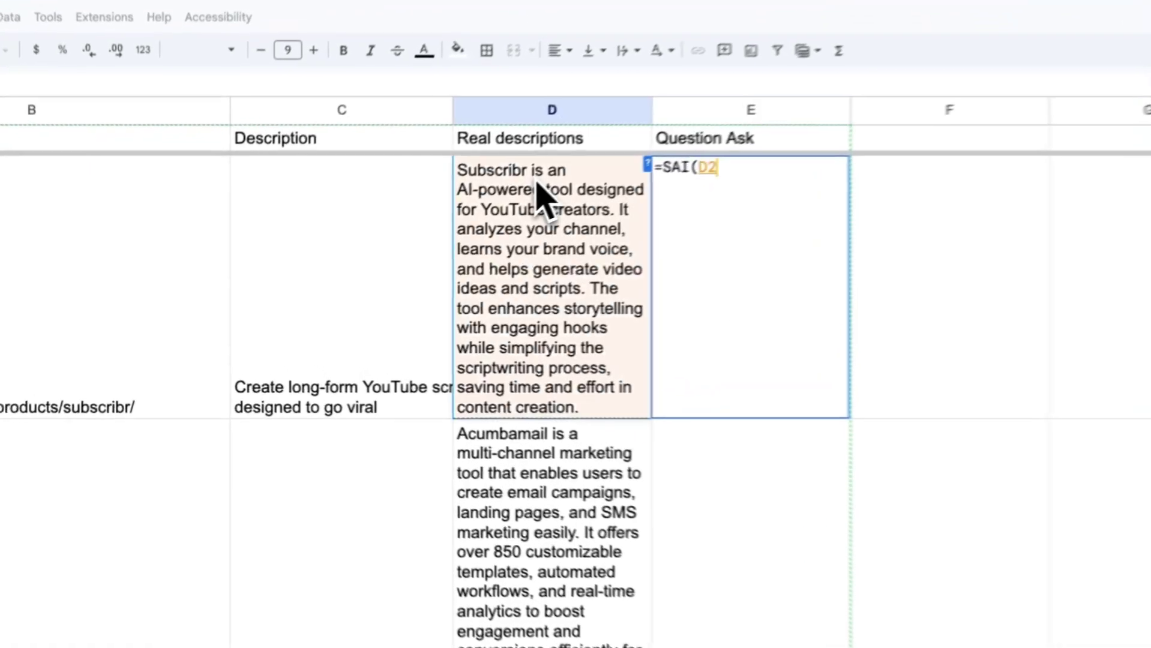
pyautogui.scroll(-15, 575, 340)
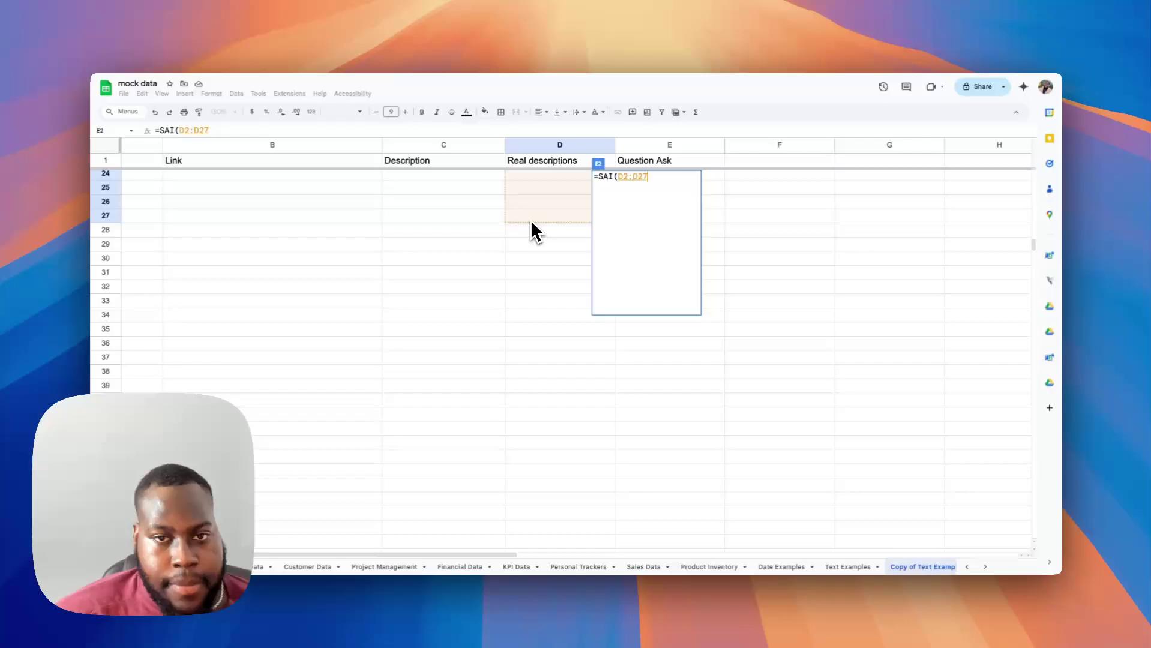
pyautogui.scroll(5, 531, 221)
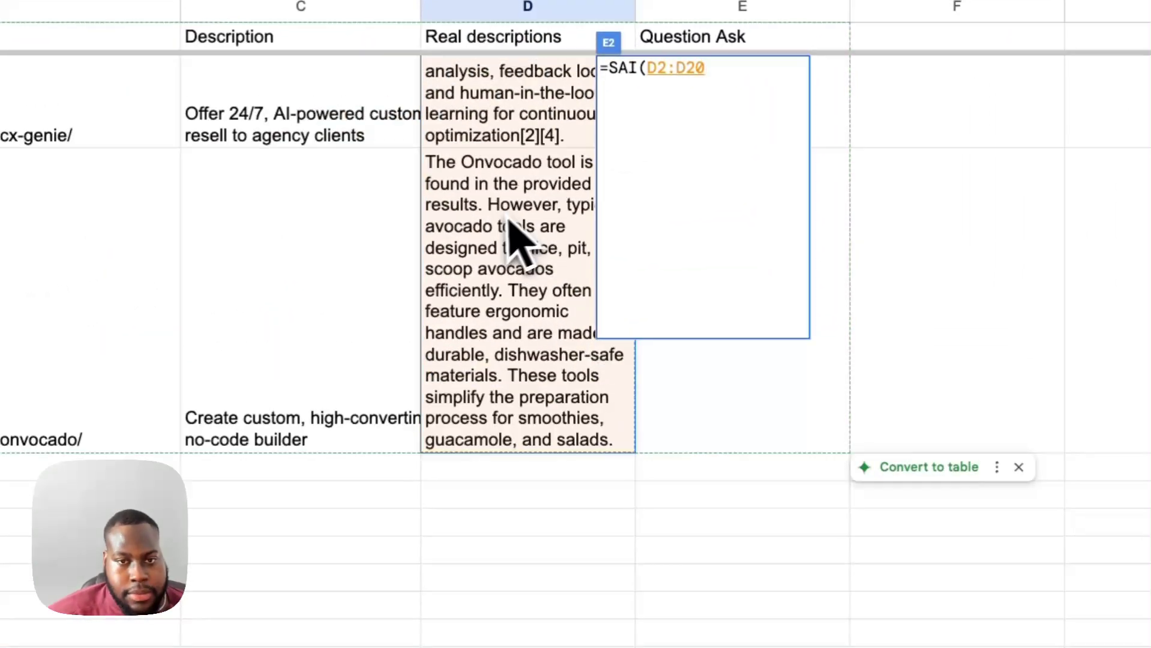
pyautogui.scroll(3, 509, 221)
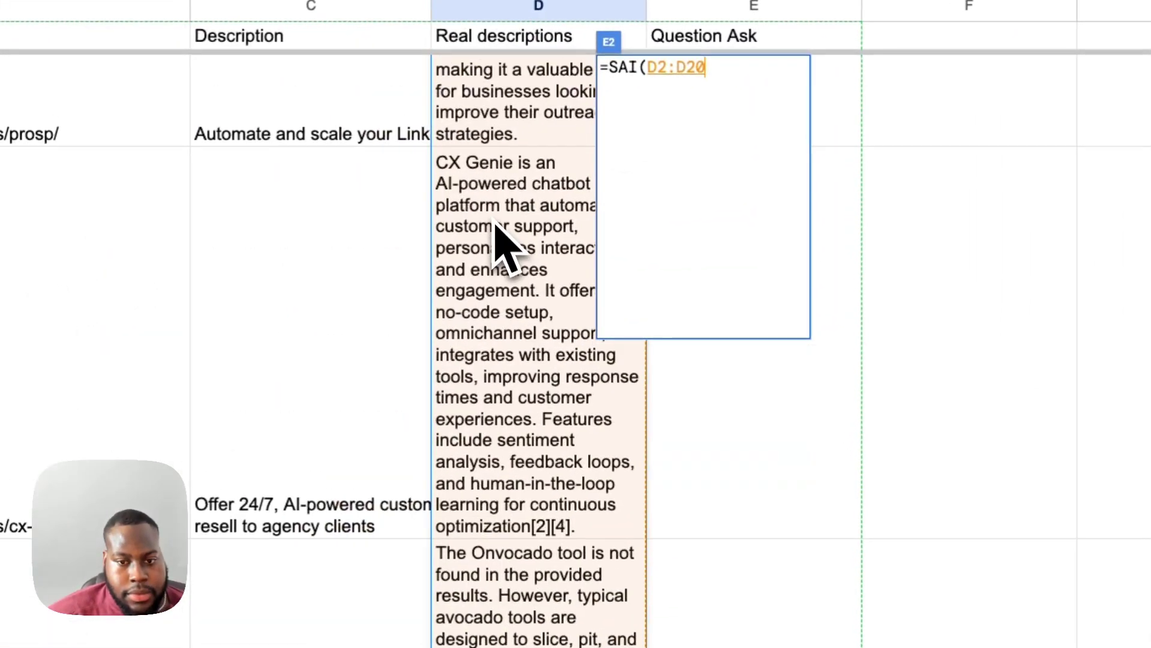
pyautogui.scroll(-1, 555, 483)
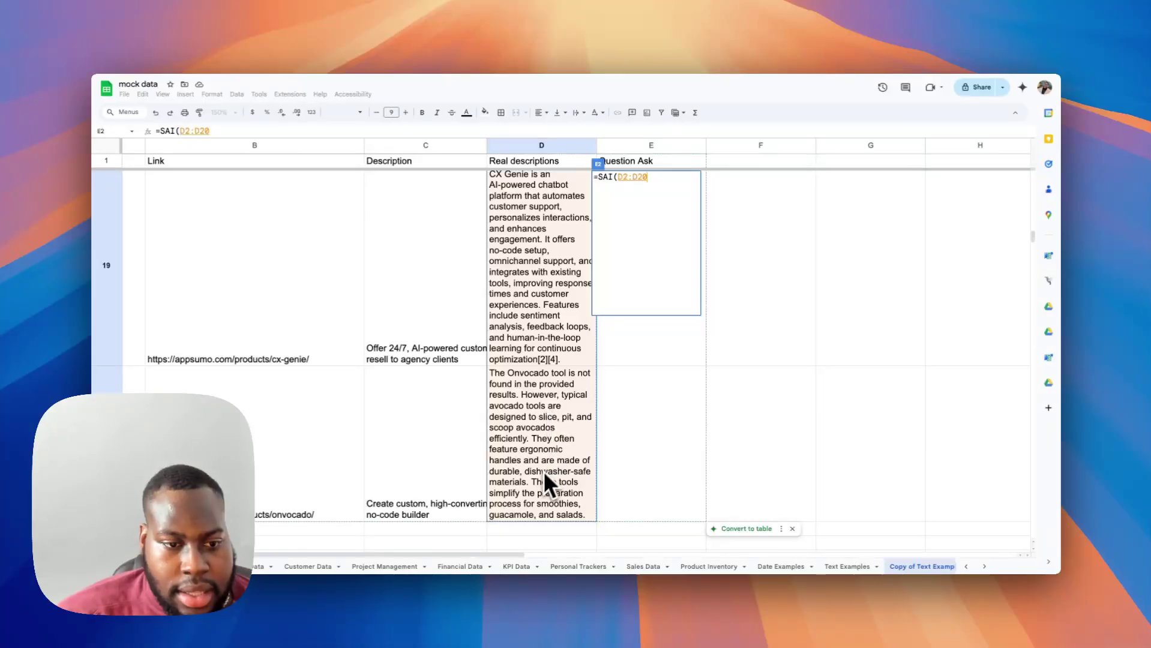
pyautogui.scroll(-1, 543, 471)
pyautogui.scroll(1, 554, 456)
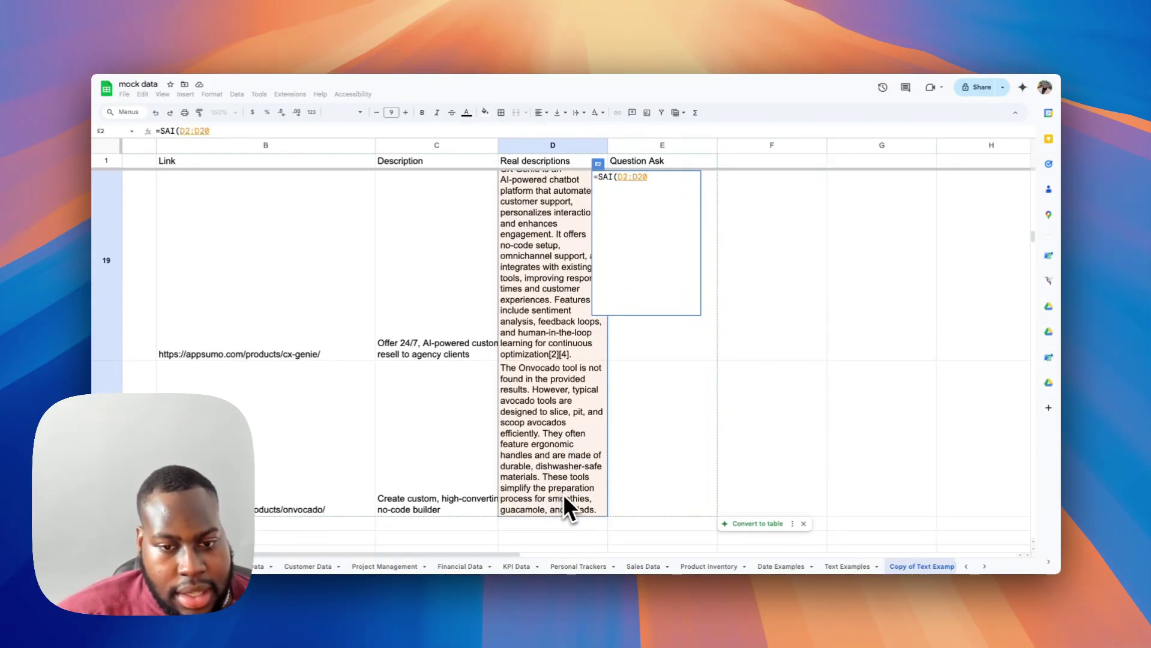
pyautogui.scroll(2, 561, 480)
pyautogui.scroll(-3, 555, 434)
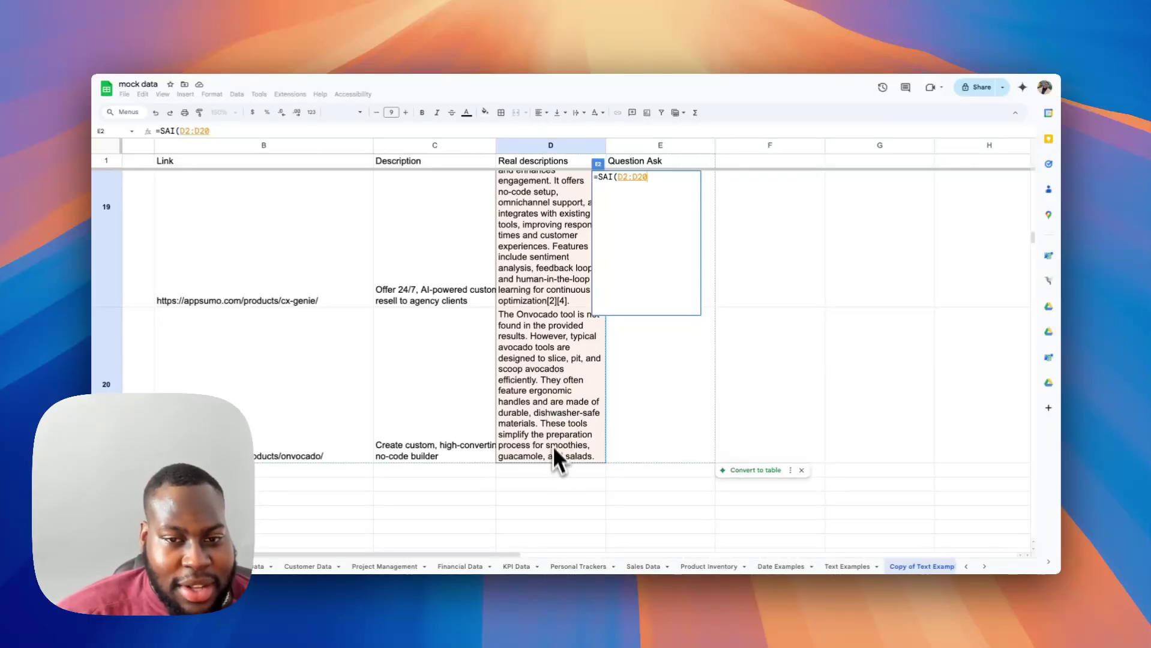
pyautogui.scroll(5, 546, 396)
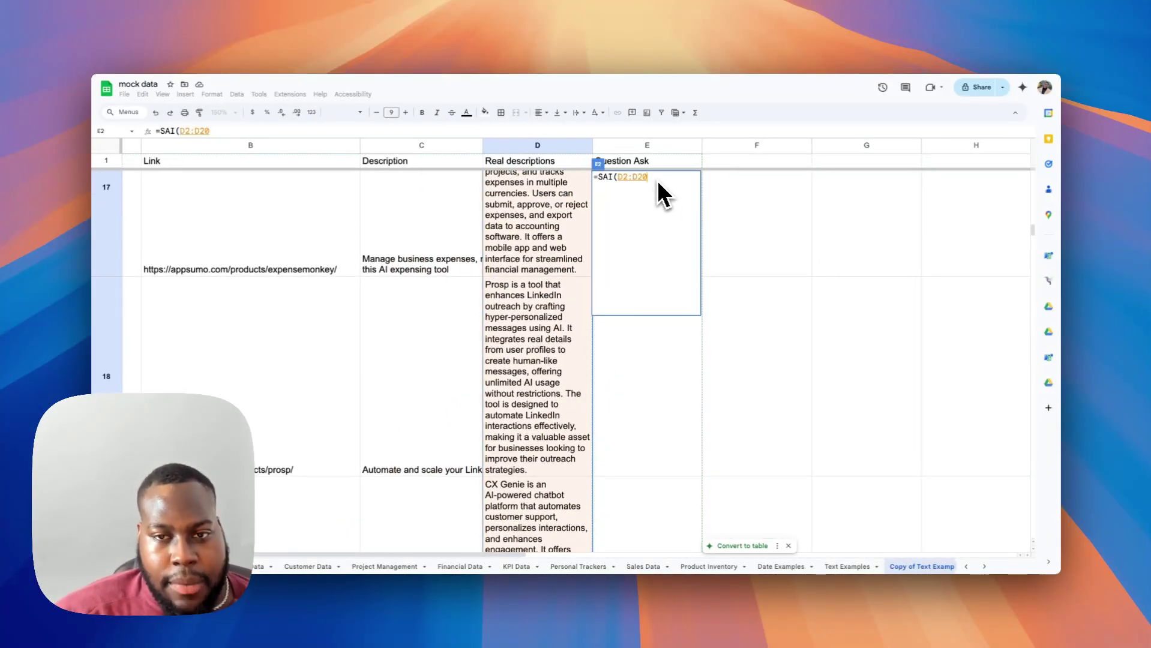
pyautogui.write(',')
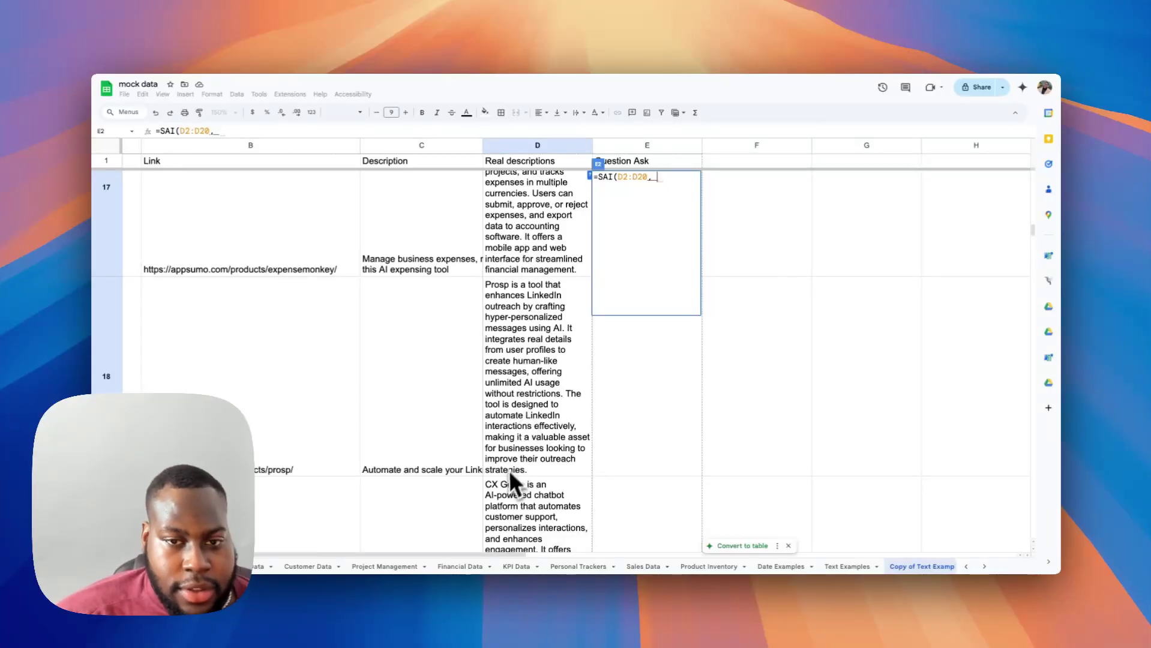
# Look over the listed tools, then complete the E2 formula as =SAI(D2:D20, "") with an empty text argument.
pyautogui.scroll(-8, 546, 318)
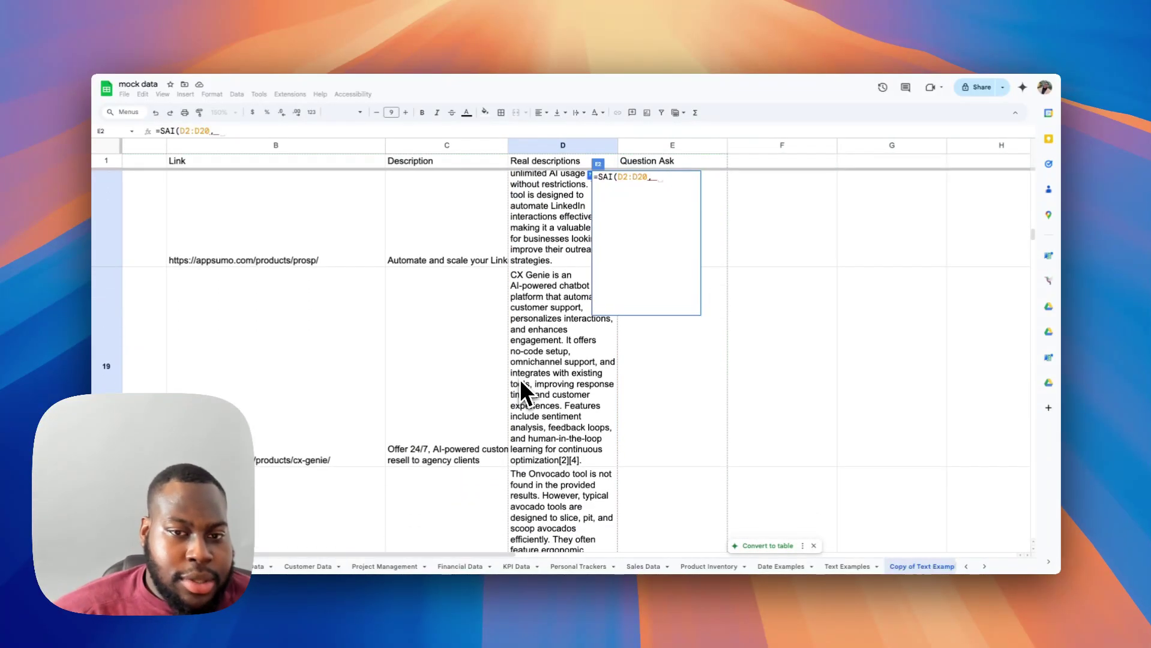
pyautogui.hscroll(1, 520, 393)
pyautogui.scroll(1, 519, 393)
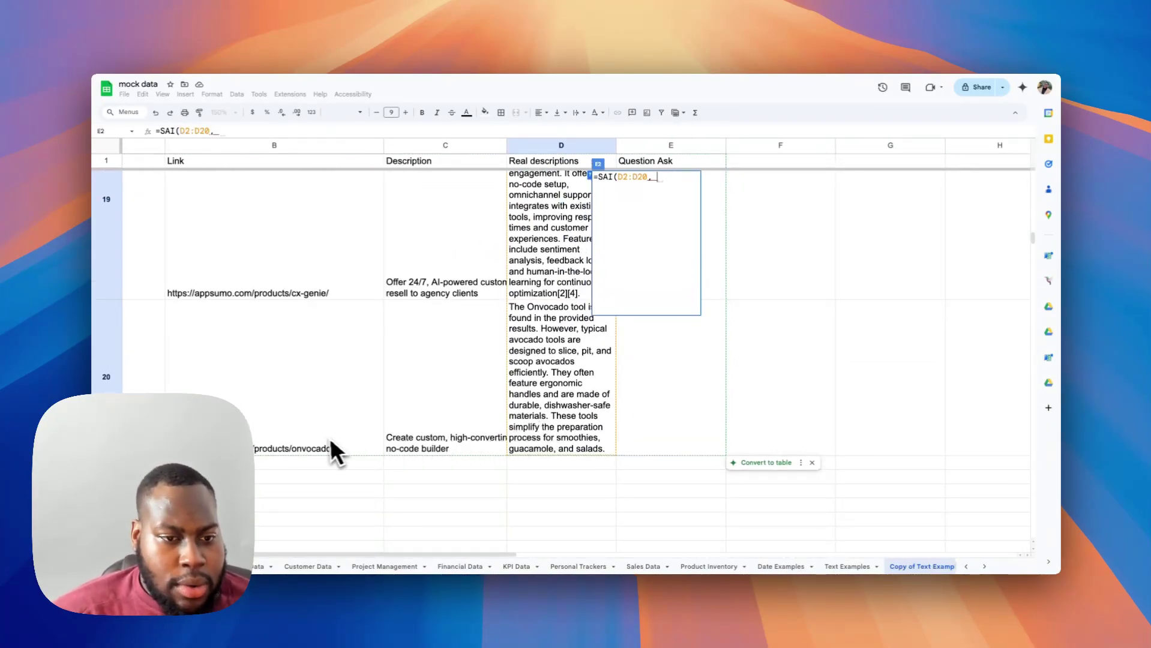
pyautogui.scroll(5, 462, 408)
pyautogui.hscroll(3, 487, 392)
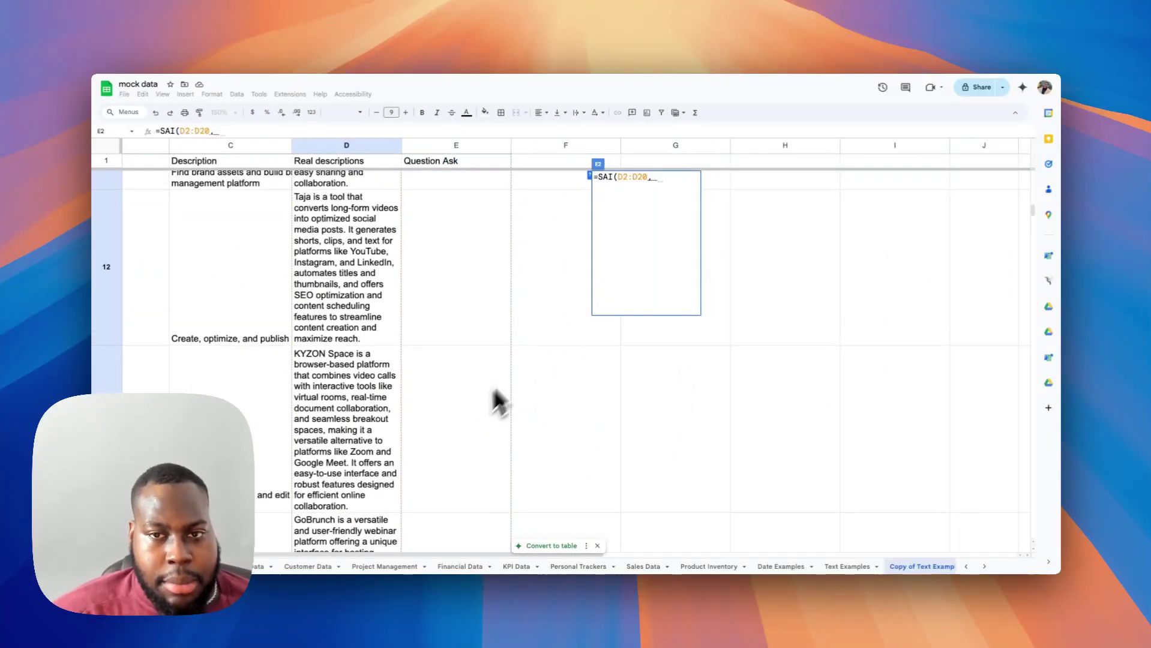
pyautogui.scroll(5, 454, 394)
pyautogui.scroll(5, 451, 390)
pyautogui.write('"')
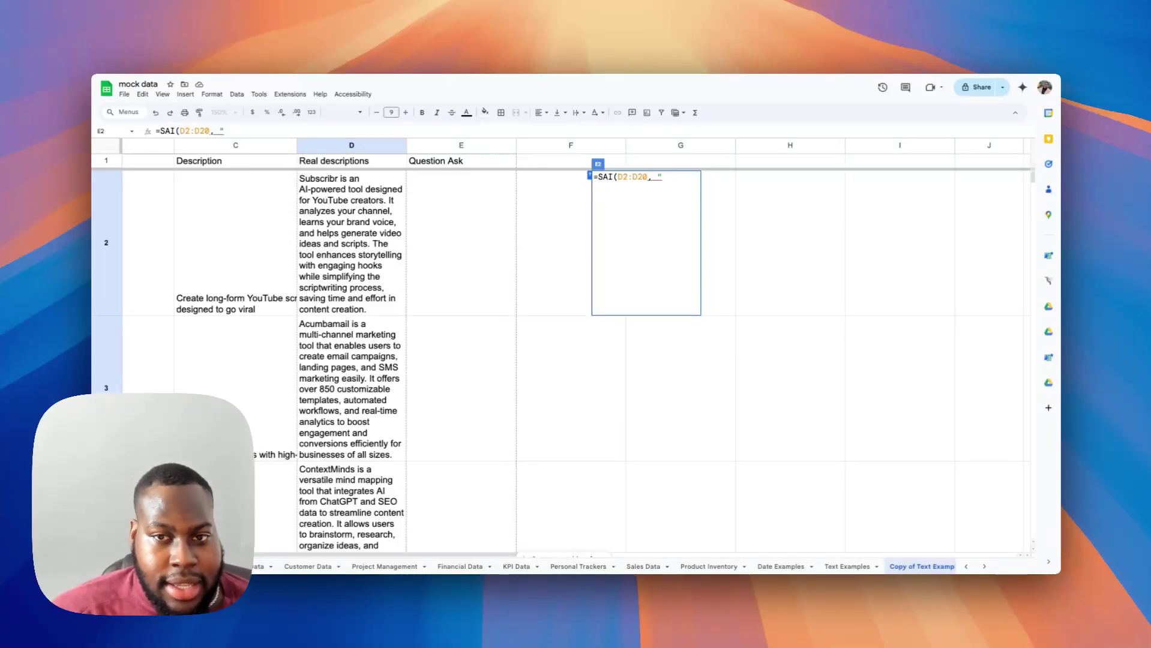
pyautogui.click(461, 161)
pyautogui.click(464, 305)
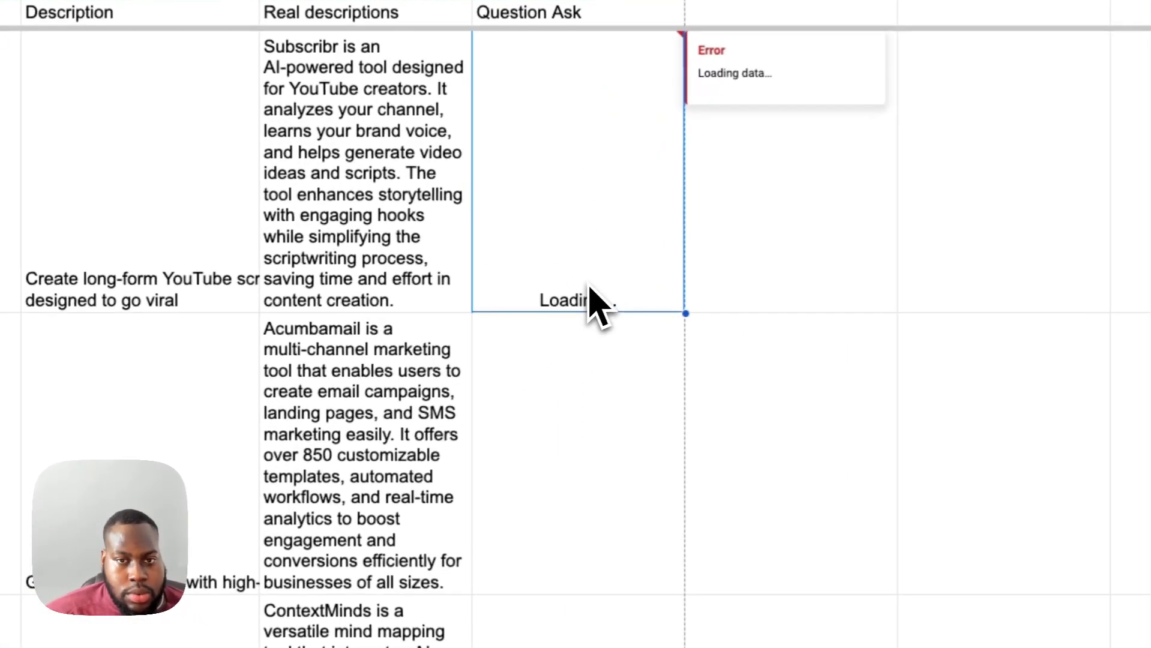
# Reopen the SAI formula in E2 and start its empty text argument with "Hey, I need a tool for".
pyautogui.doubleClick(468, 301)
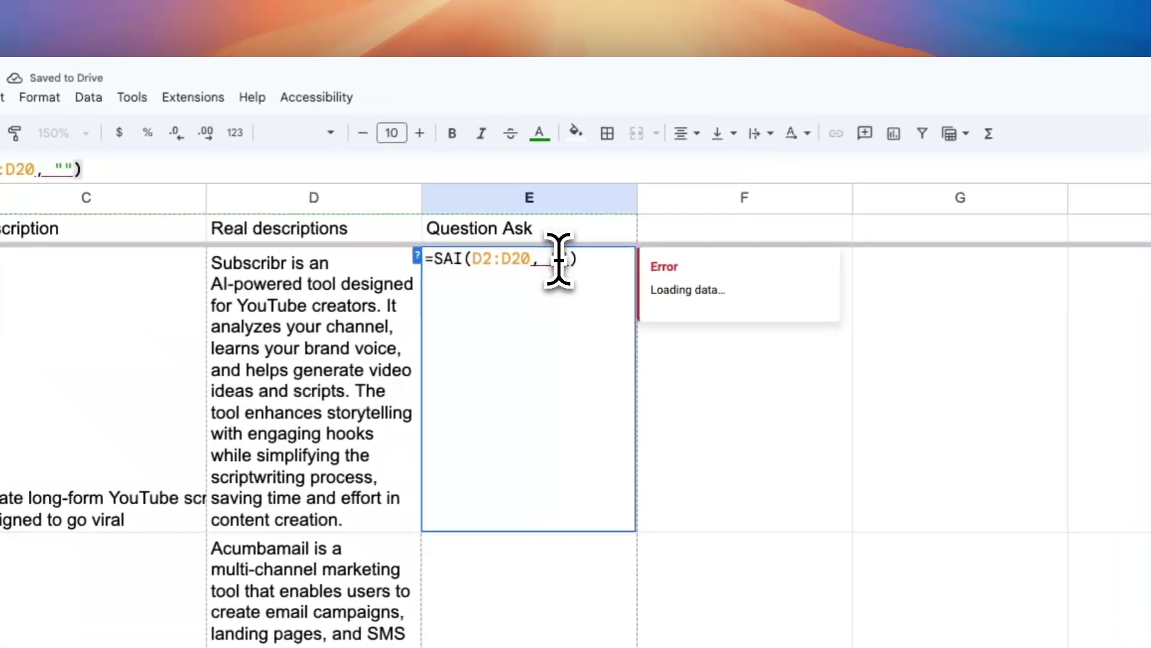
pyautogui.click(573, 199)
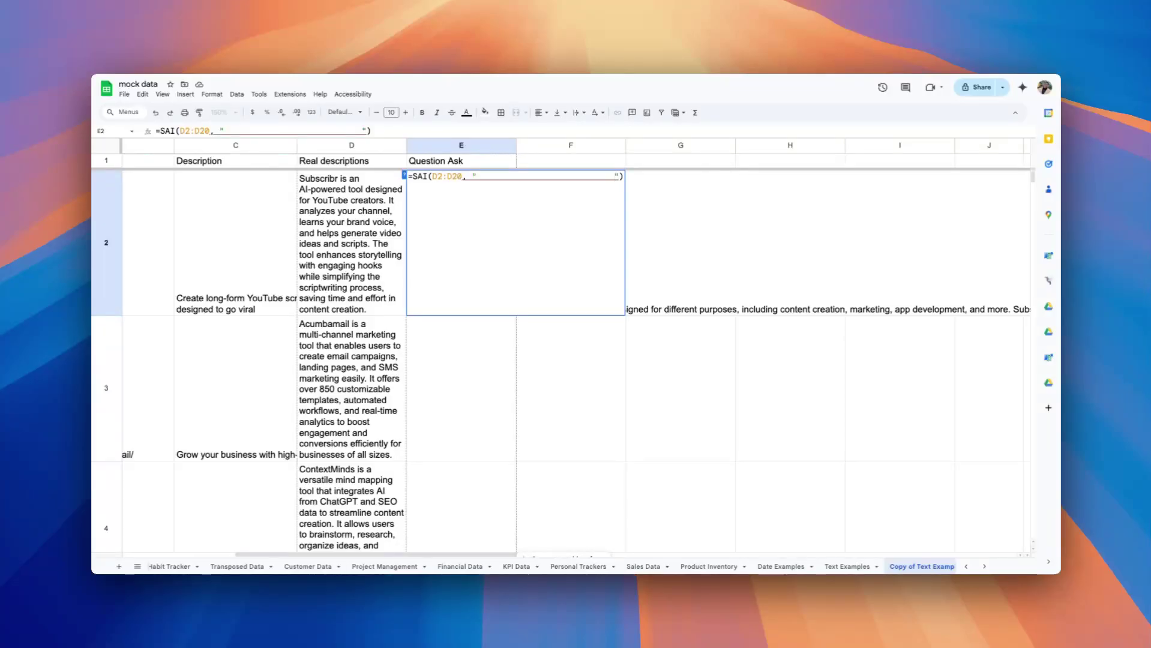
pyautogui.write('Hey, I need a tool for')
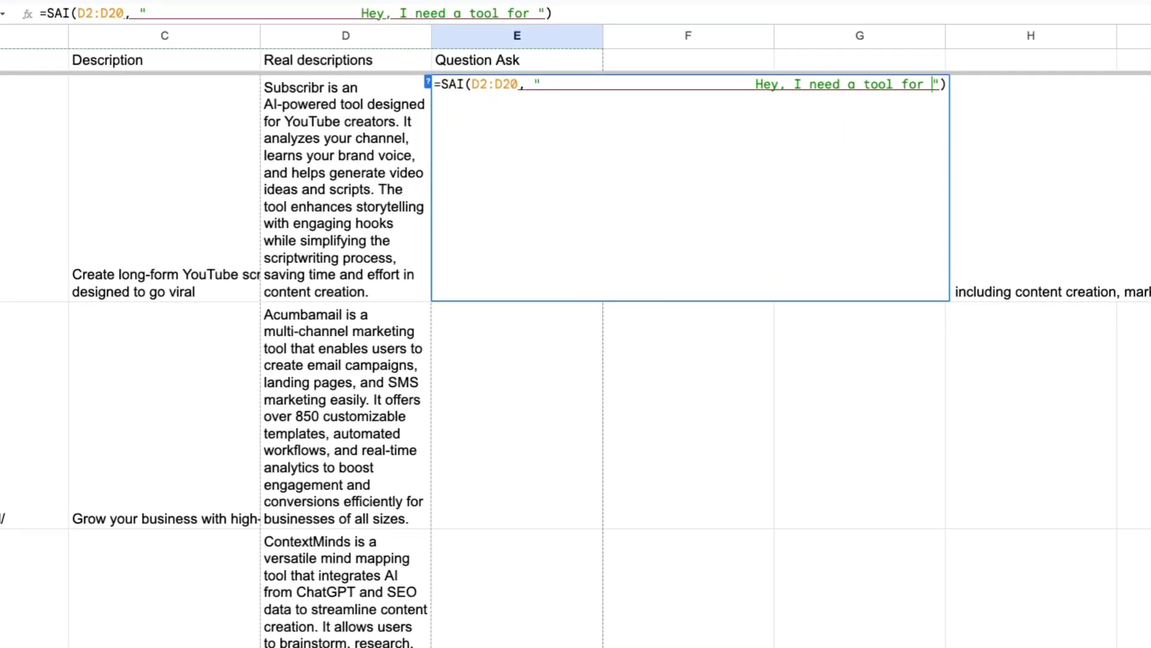
# Check the tool descriptions for a use case and continue the E2 question with "generating videos".
pyautogui.scroll(-10, 514, 334)
pyautogui.hscroll(-3, 455, 471)
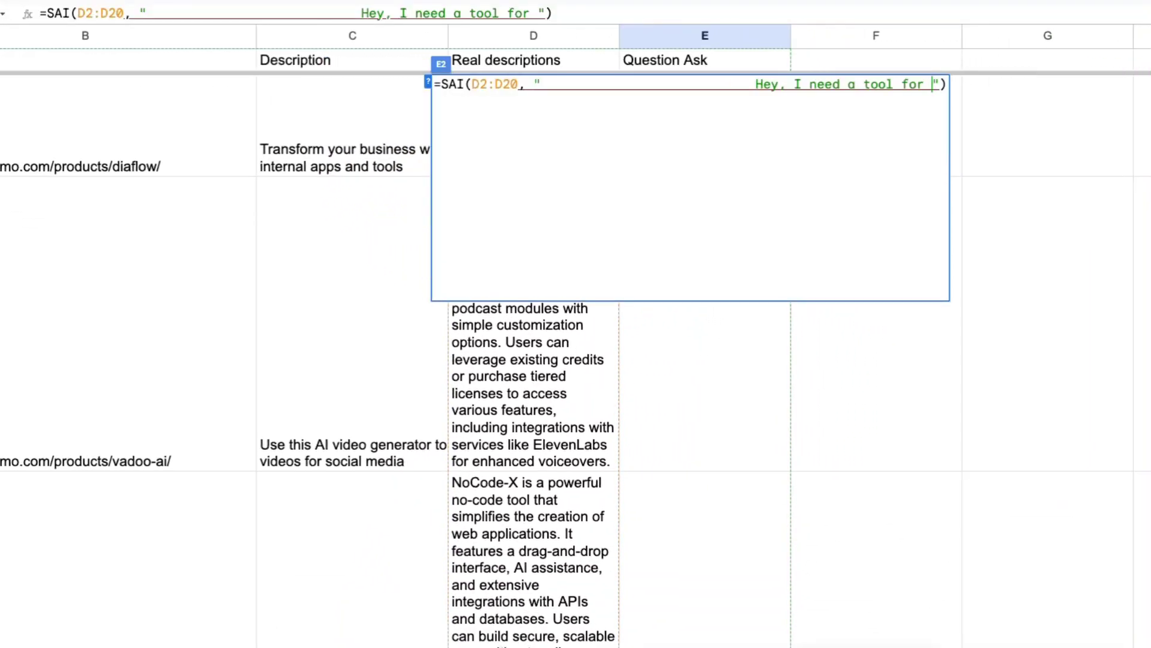
pyautogui.hscroll(3, 447, 474)
pyautogui.scroll(-5, 447, 474)
pyautogui.scroll(4, 447, 474)
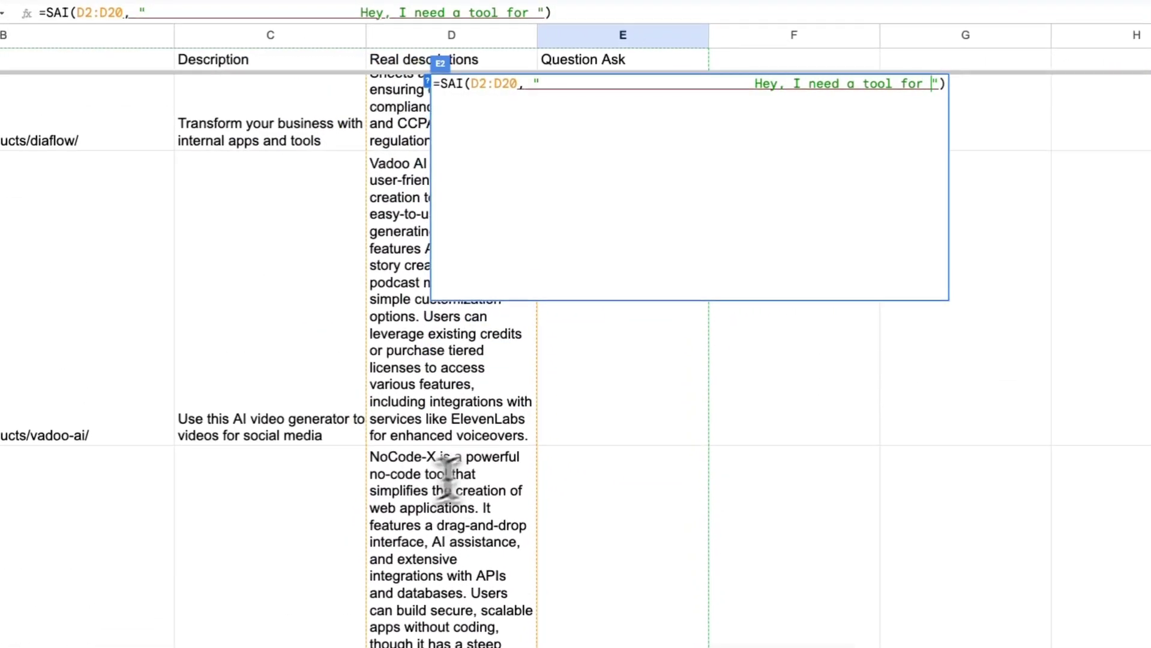
pyautogui.scroll(5, 447, 474)
pyautogui.write('generating video')
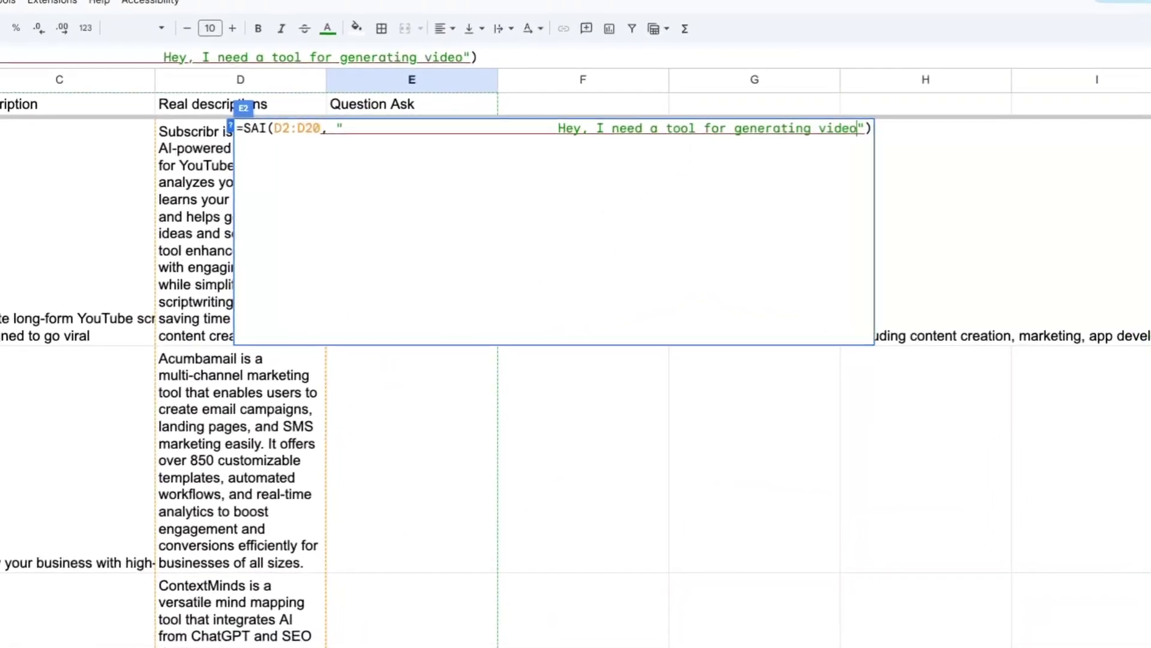
pyautogui.write('s')
# Check the video tool's description and extend the E2 question with "for my social media".
pyautogui.scroll(-5, 553, 436)
pyautogui.scroll(5, 552, 437)
pyautogui.hscroll(-3, 552, 437)
pyautogui.scroll(-5, 506, 471)
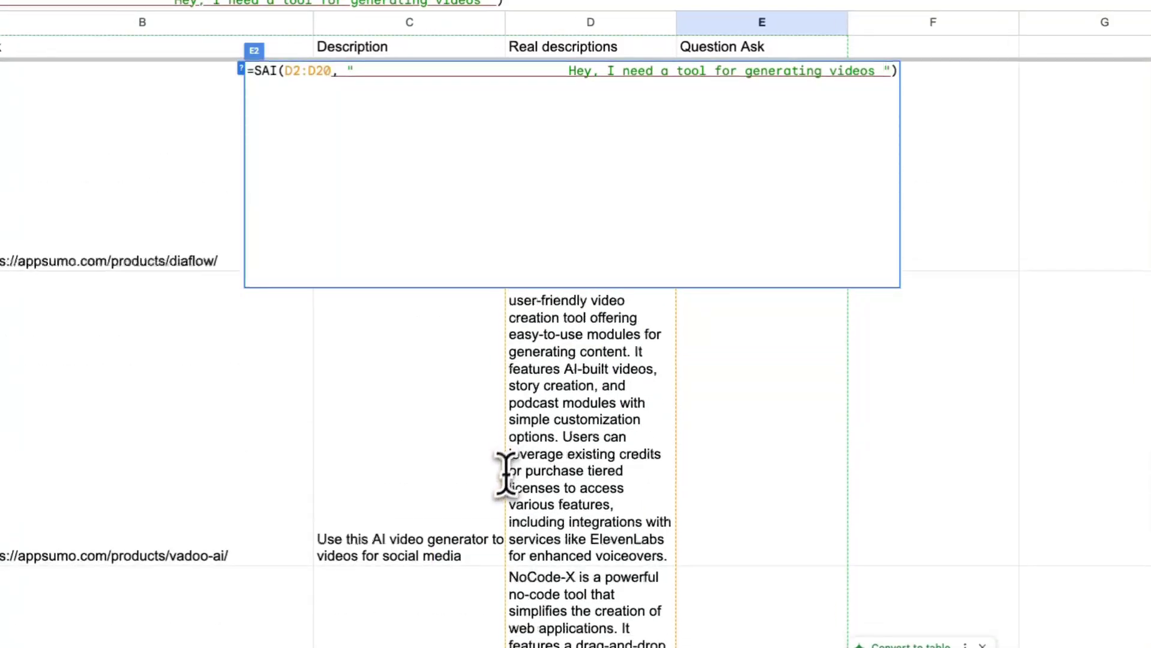
pyautogui.scroll(-2, 506, 471)
pyautogui.write('for my social media')
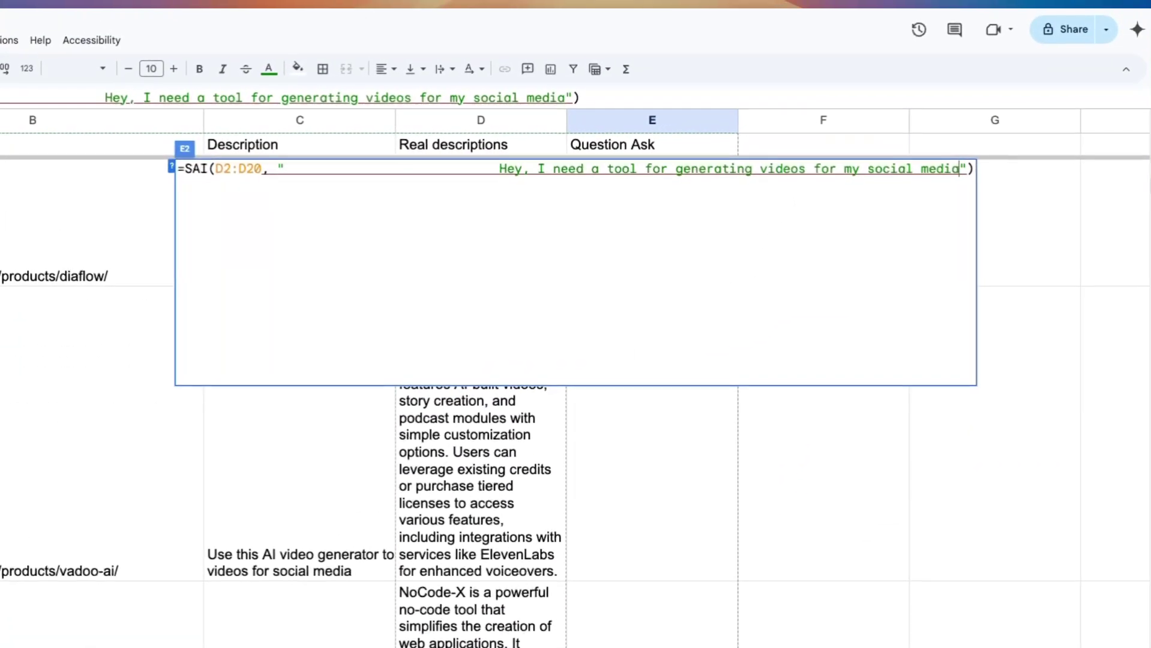
# Finish and run the E2 question with "at my saas, which of the tools should i use. Please respond with just the tool name and a 1 sentence reasoning about why its the best".
pyautogui.write(' at my saas, which of the')
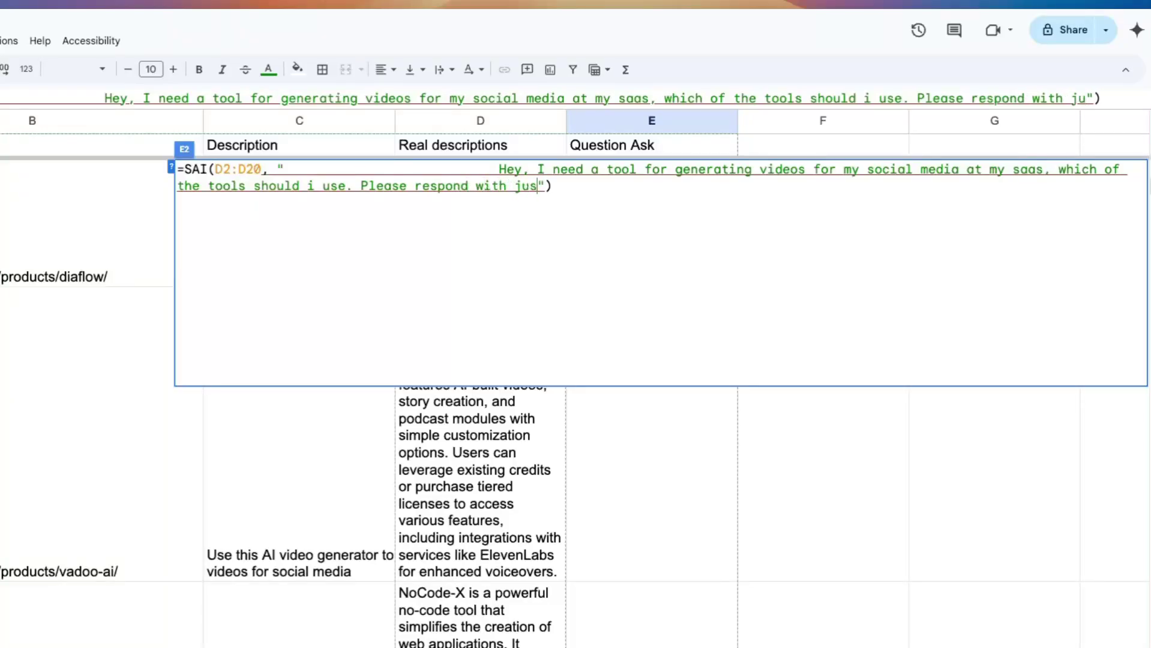
pyautogui.write(' tools')
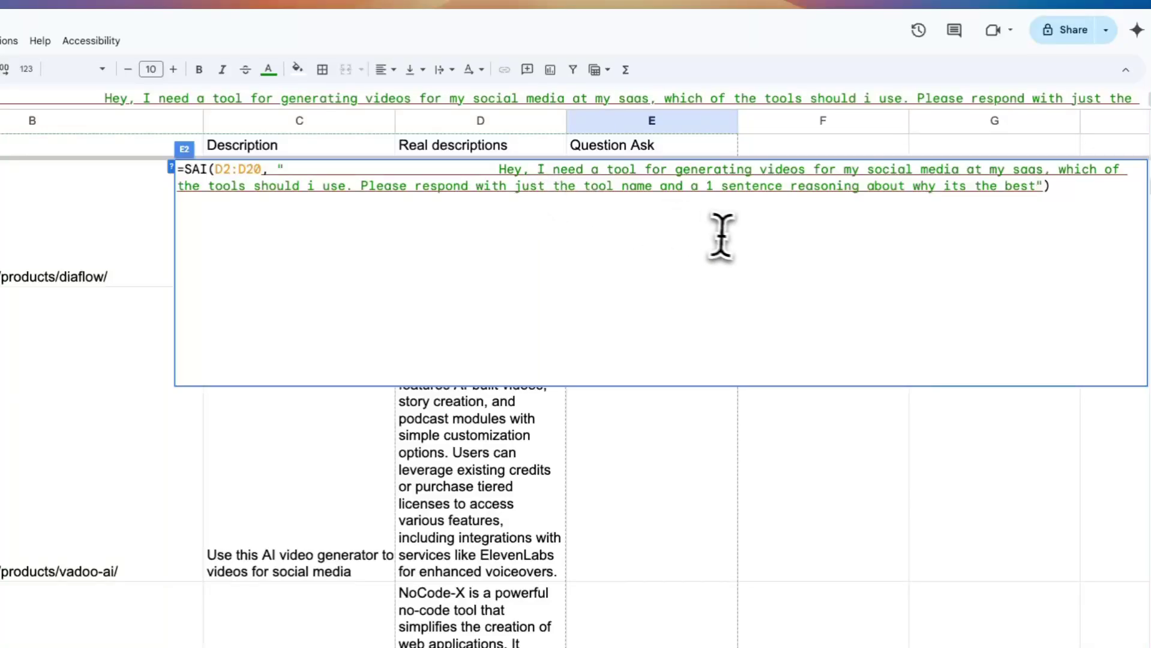
pyautogui.press('Escape')
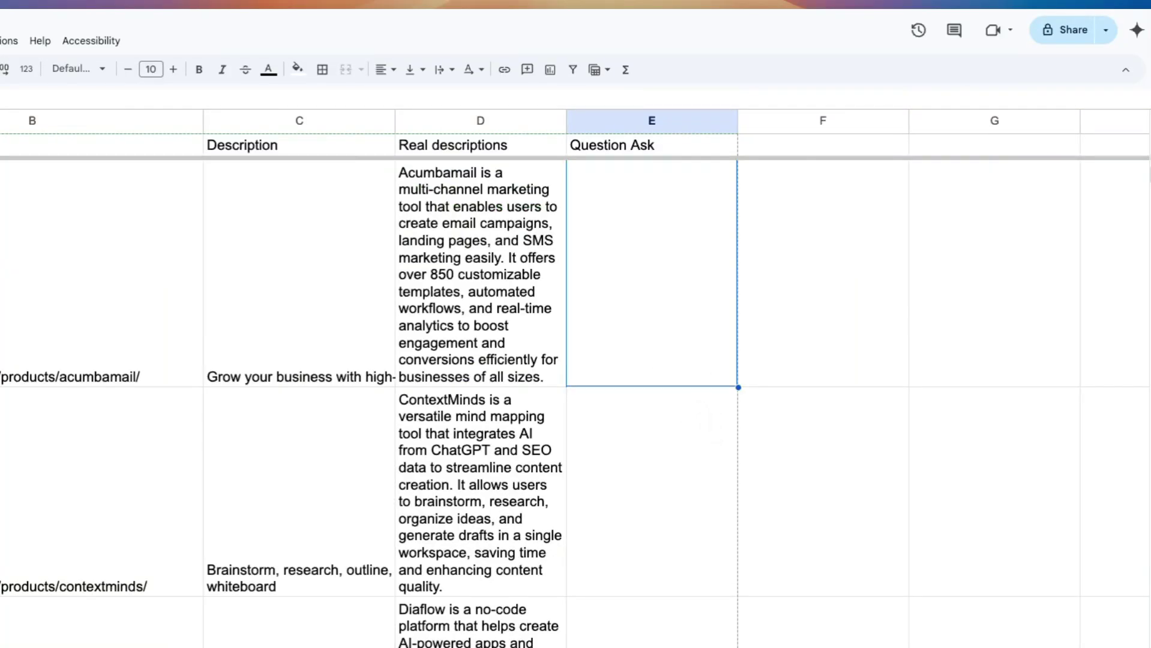
pyautogui.scroll(3, 660, 480)
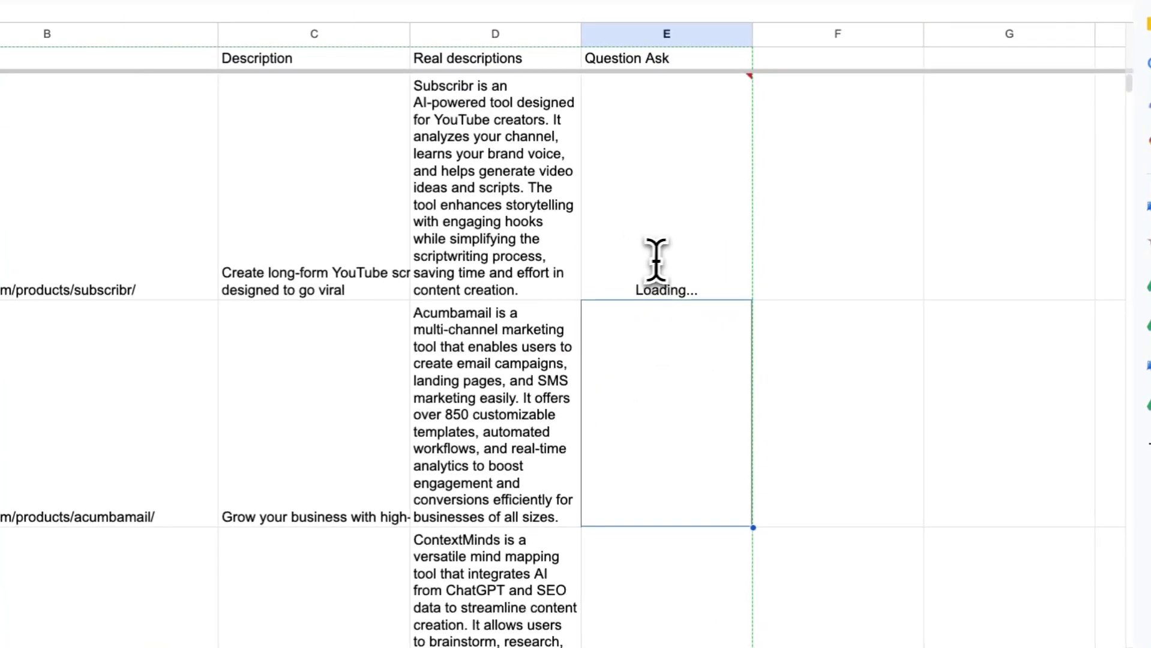
pyautogui.moveTo(666, 282)
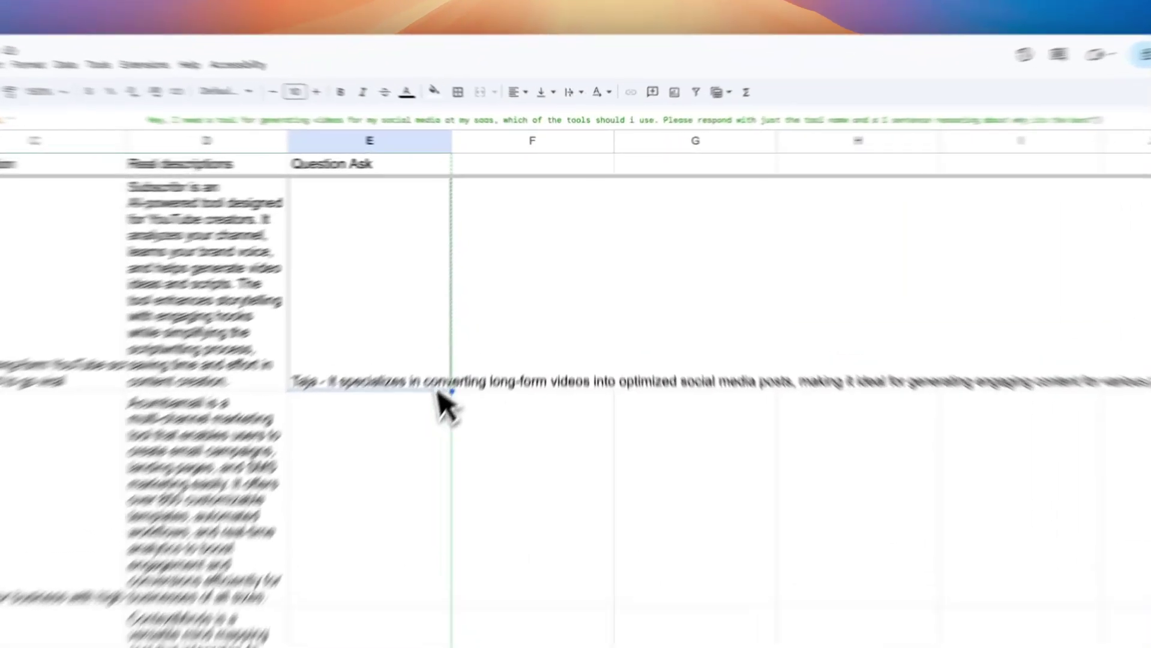
# Examine the question inside the E2 formula alongside the tool recommendation it returns, leaving the formula as it is.
pyautogui.doubleClick(490, 306)
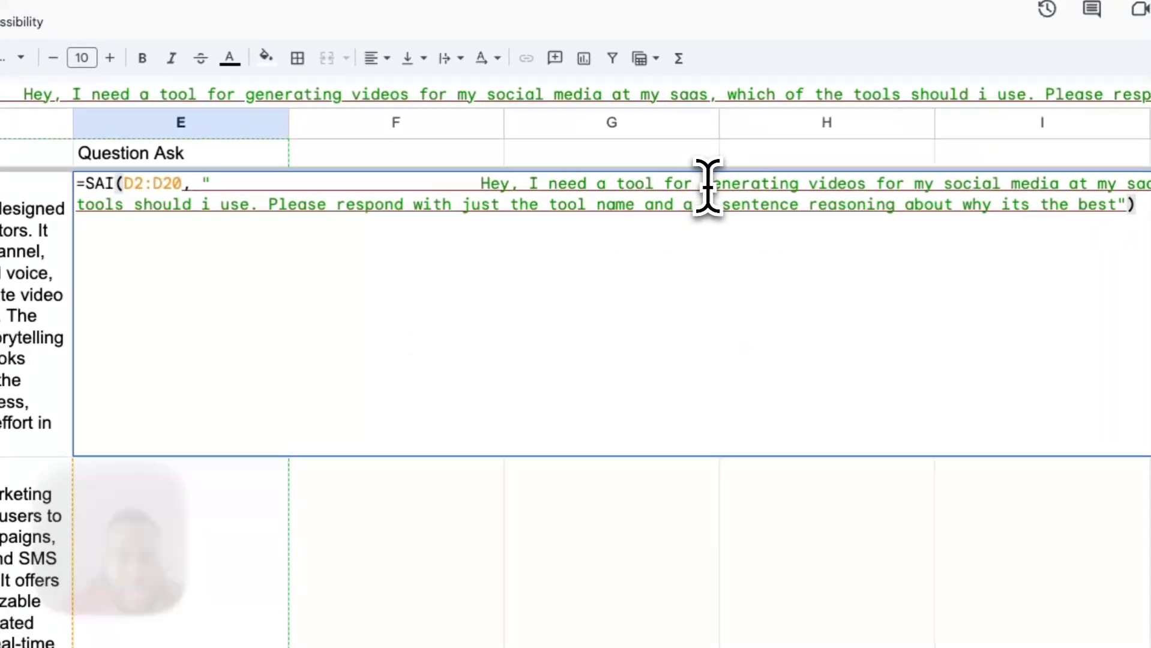
pyautogui.moveTo(709, 186); pyautogui.dragTo(799, 193)
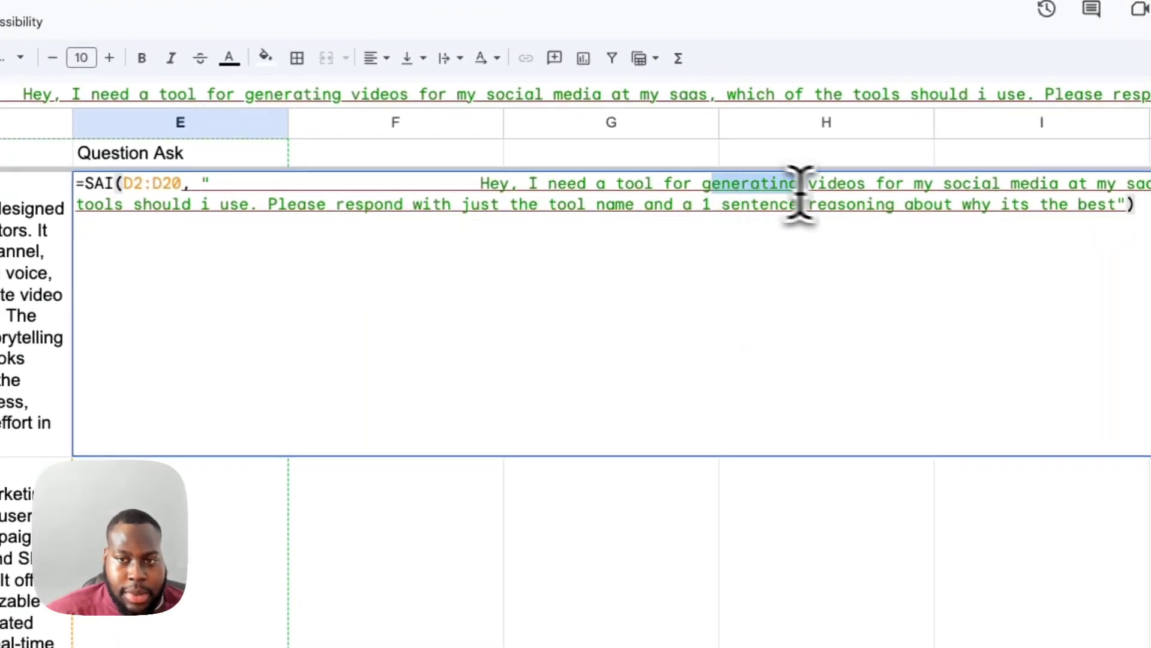
pyautogui.press('Return')
pyautogui.click(489, 291)
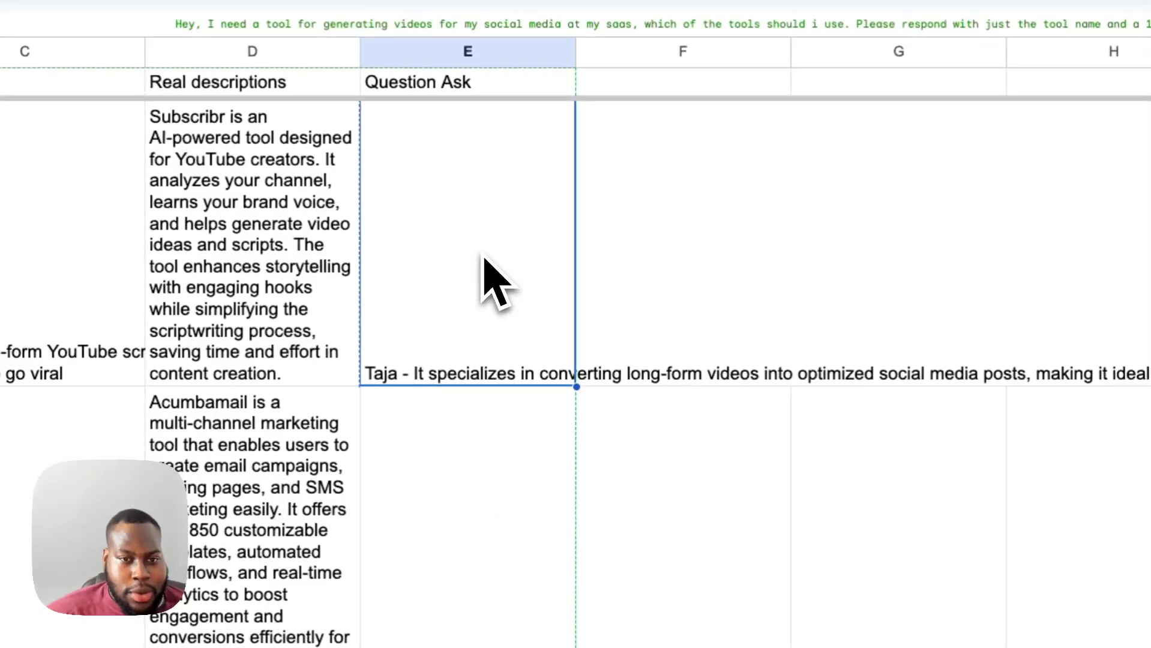
pyautogui.press('Return')
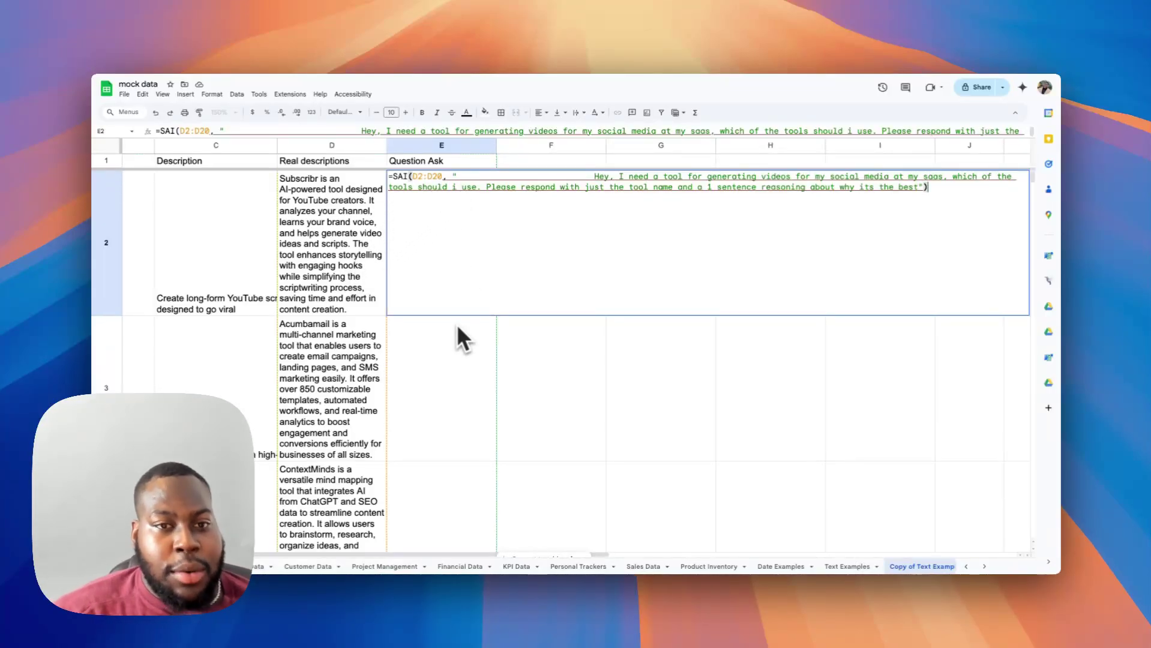
pyautogui.press('Return')
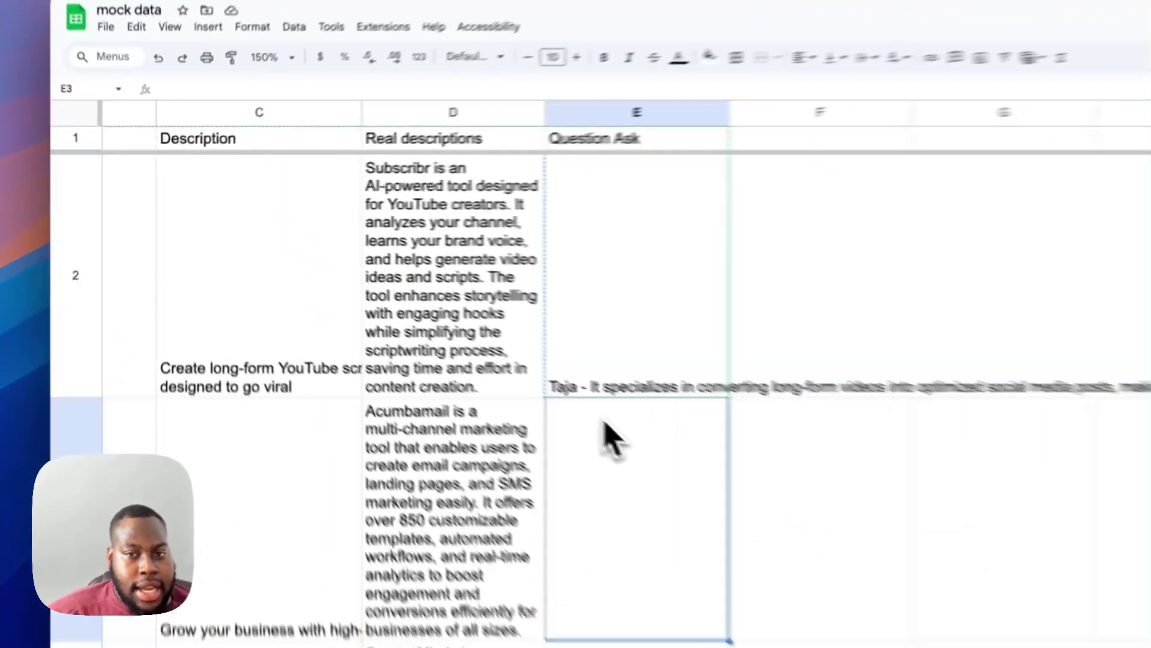